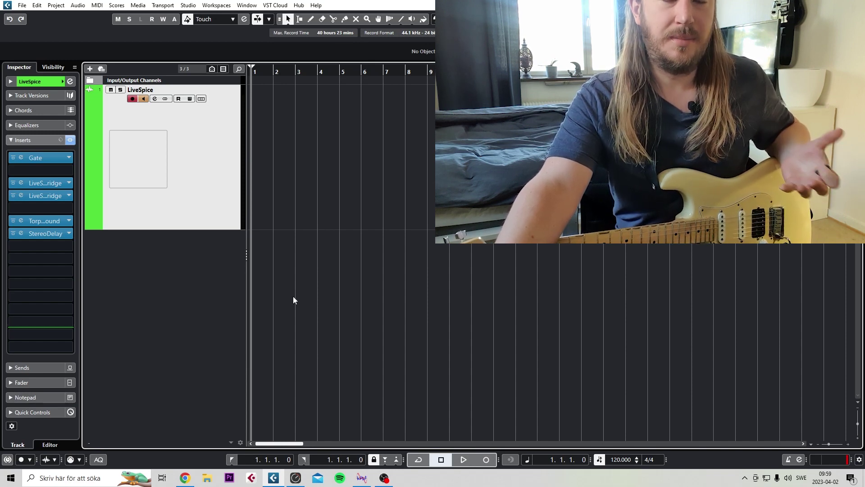
Step: Open the Tube Screamer plugin editor, move it aside, and close it
left_click(21, 183)
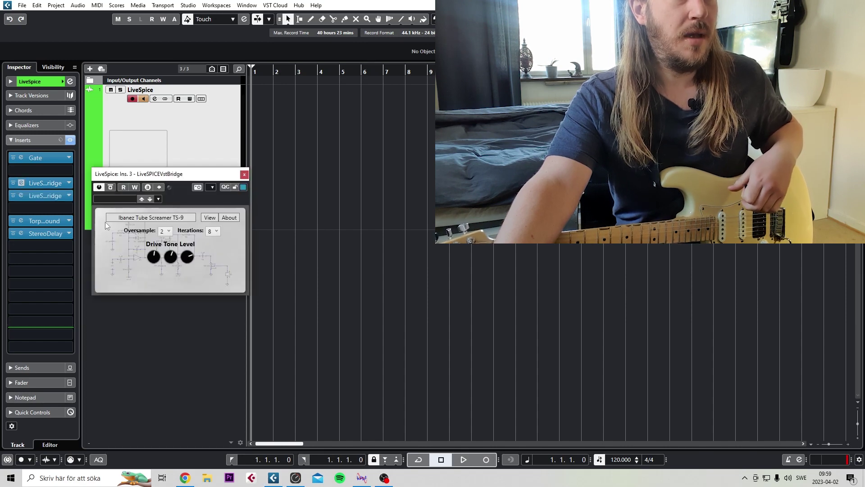
left_click_drag(153, 178, 160, 160)
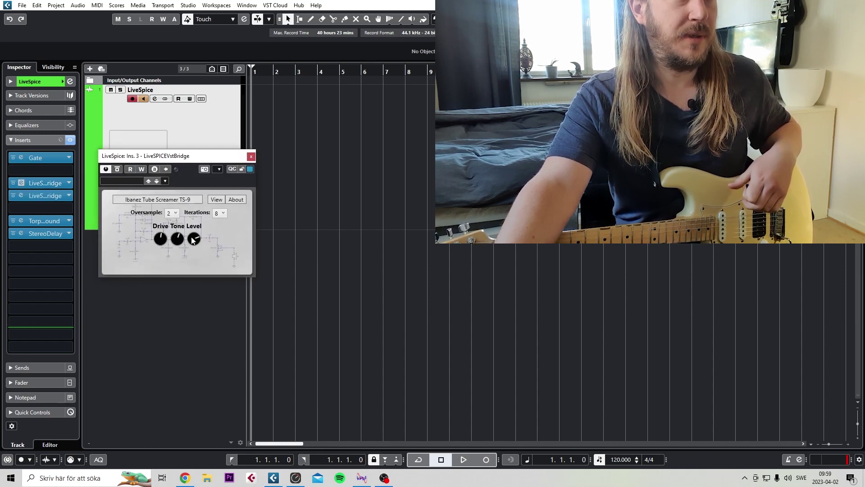
left_click(251, 157)
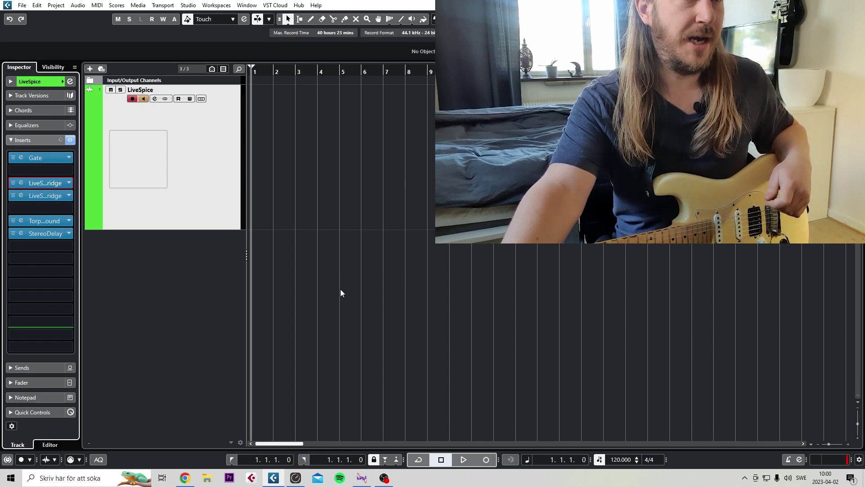
Step: Open the JCM800 and Tube Screamer editors, stack them, then close both windows
left_click(21, 195)
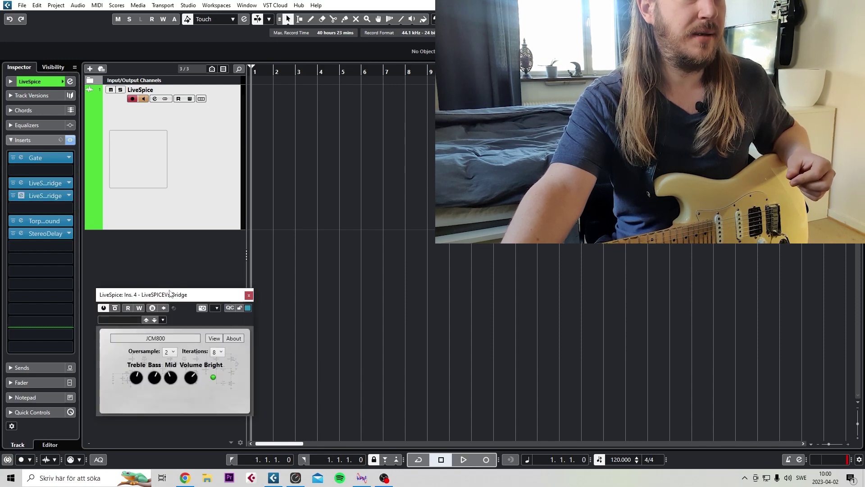
left_click_drag(169, 294, 178, 251)
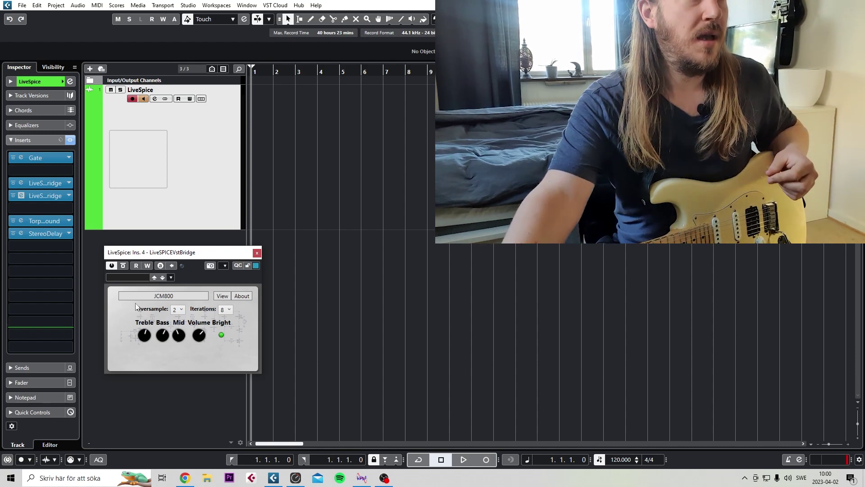
left_click(21, 182)
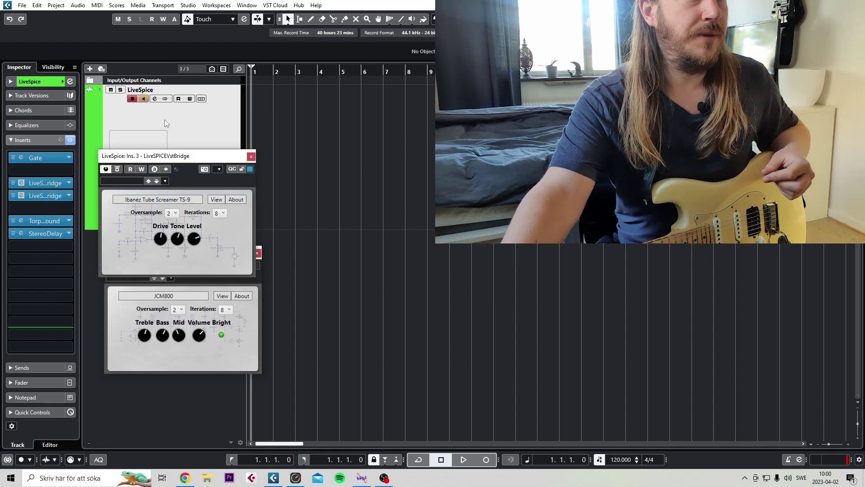
left_click_drag(168, 159, 174, 123)
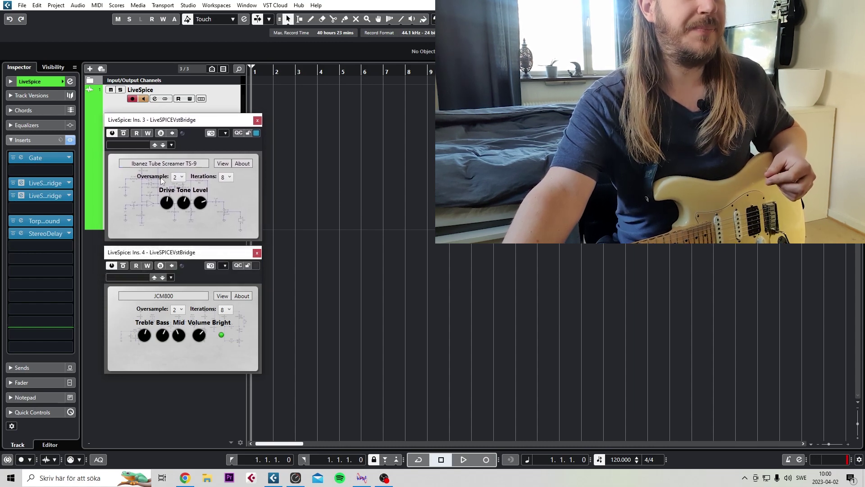
left_click(257, 119)
left_click(257, 252)
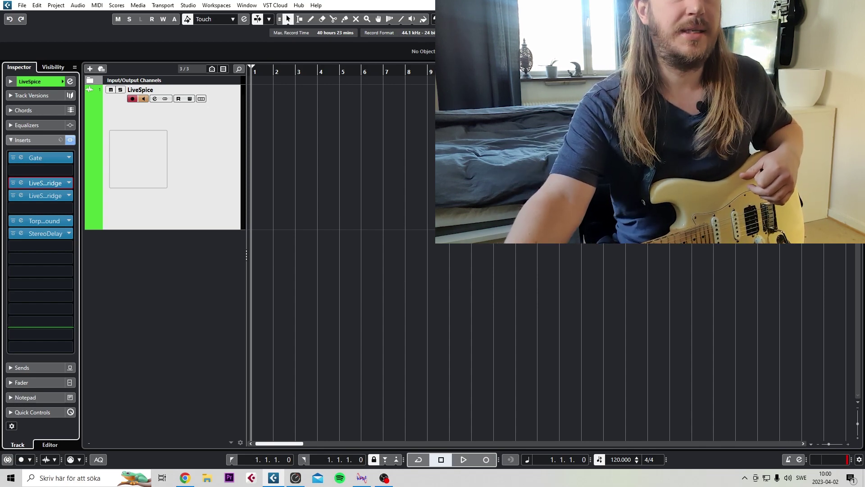
Step: Switch to Chrome and scroll through livespice.org's requirements: Windows, ASIO device, recent CPU, .Net 4.7.2
key("alt+Tab")
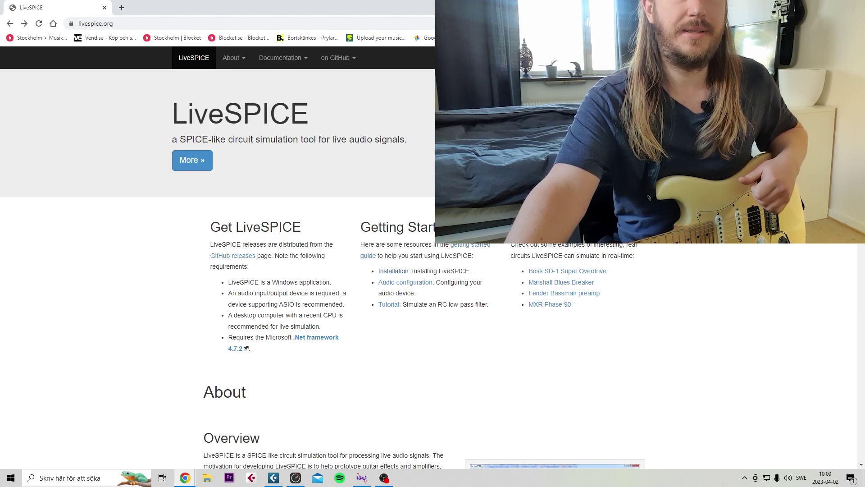
scroll(315, 270, "down", 20)
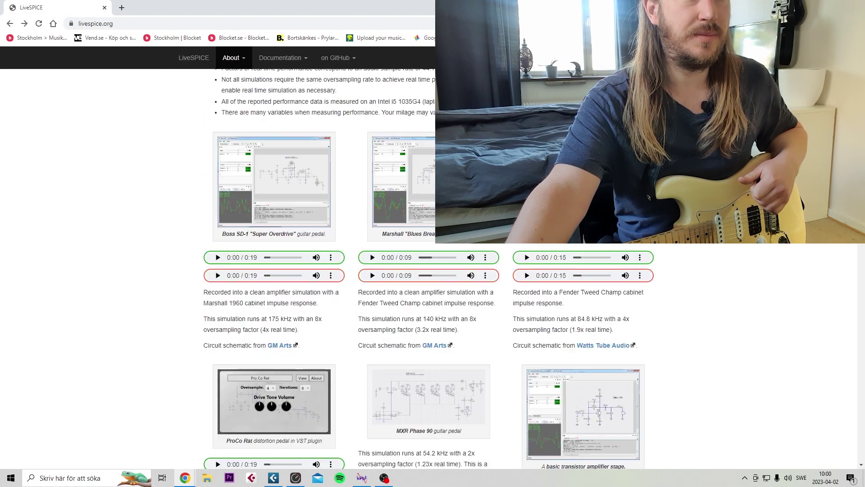
scroll(315, 271, "down", 20)
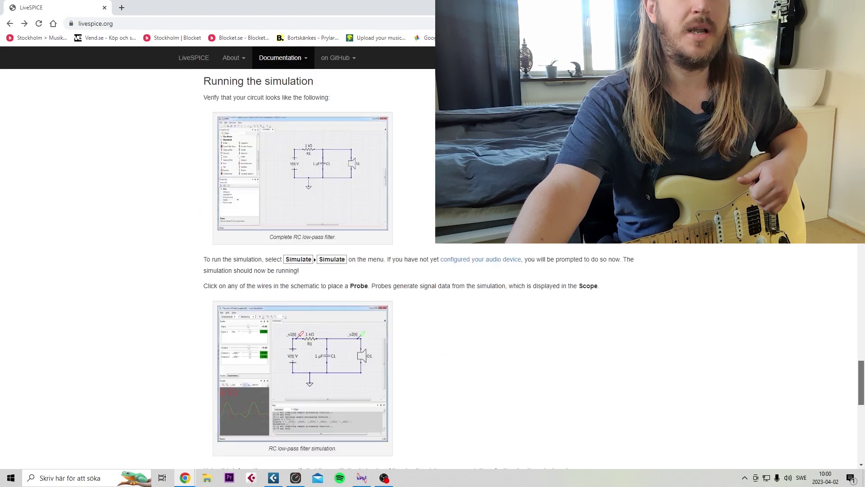
scroll(316, 270, "up", 20)
scroll(411, 300, "down", 1)
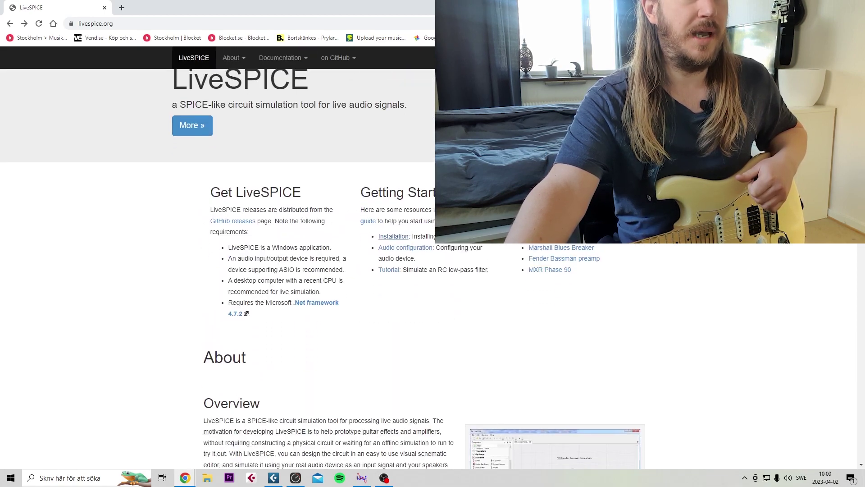
scroll(412, 300, "up", 1)
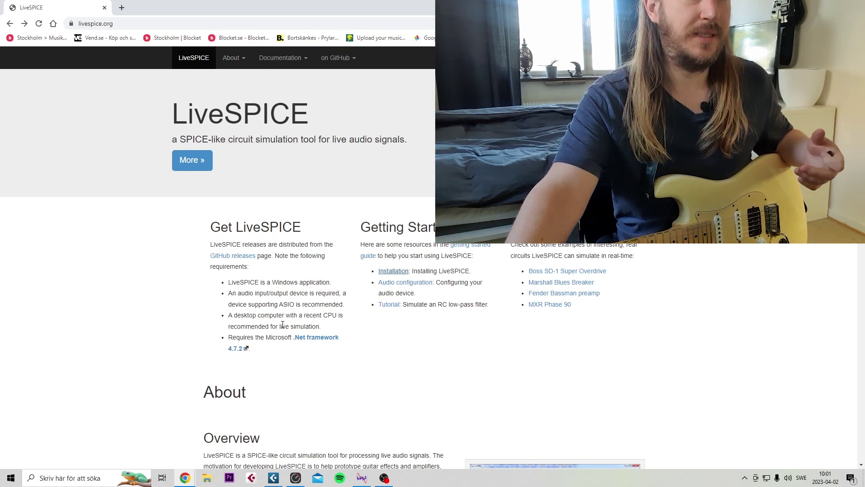
scroll(307, 284, "down", 1)
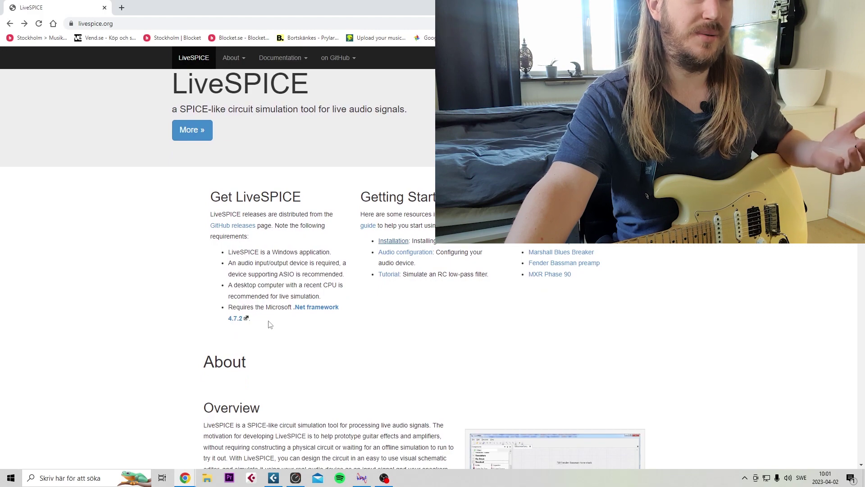
scroll(297, 354, "down", 5)
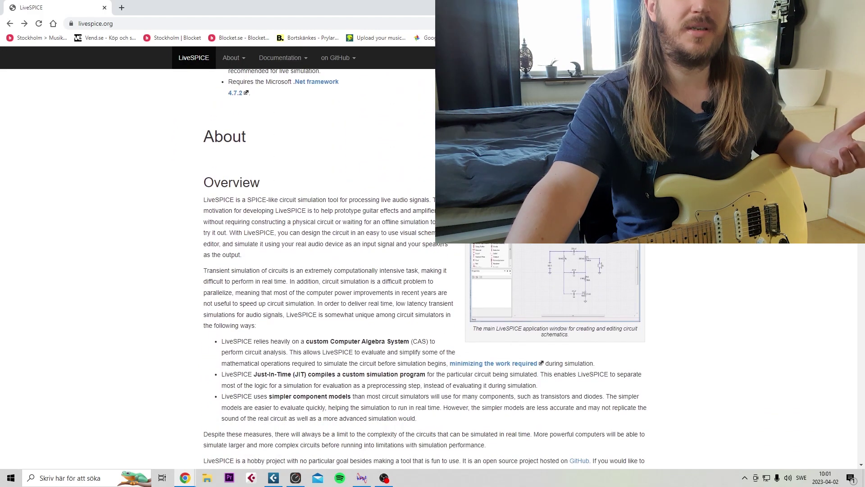
scroll(611, 263, "down", 10)
scroll(862, 247, "down", 20)
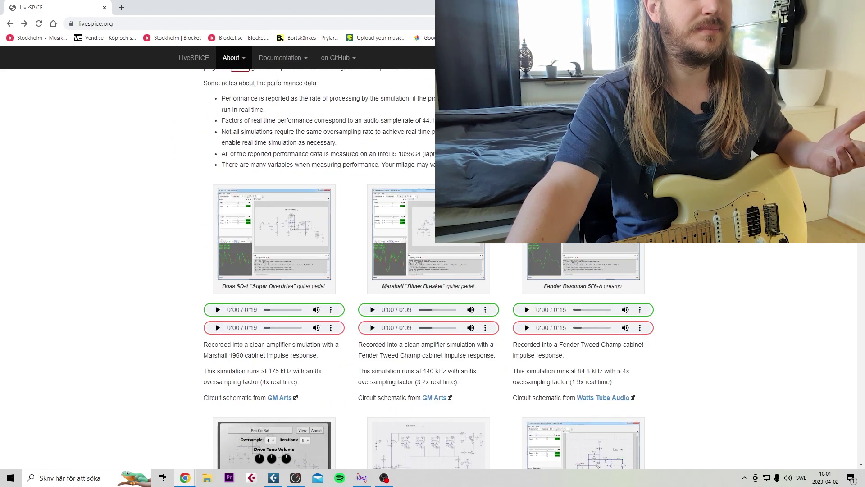
scroll(862, 246, "down", 1)
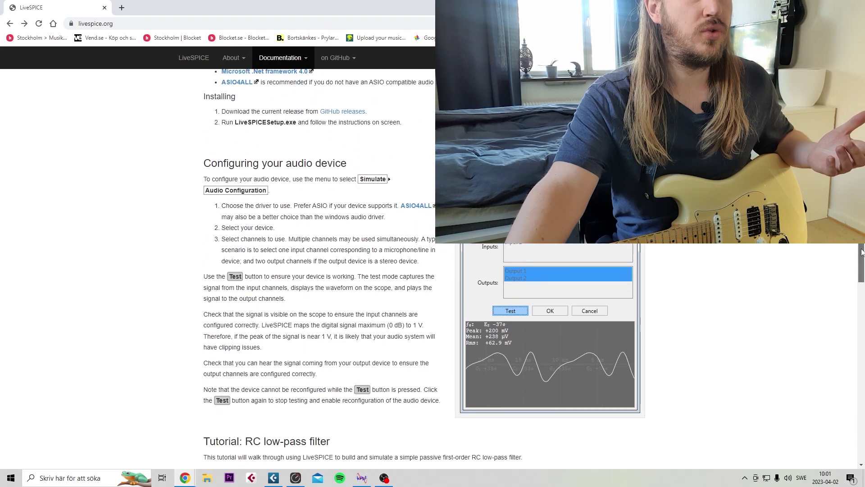
scroll(862, 247, "up", 20)
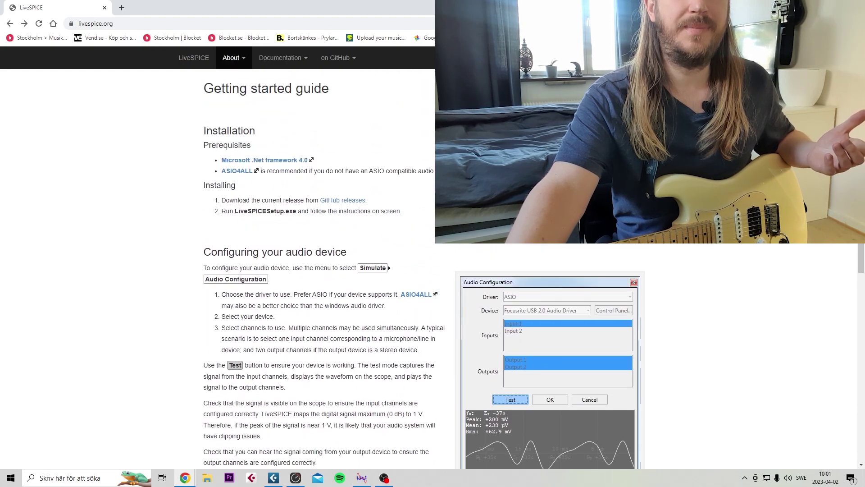
scroll(417, 217, "up", 8)
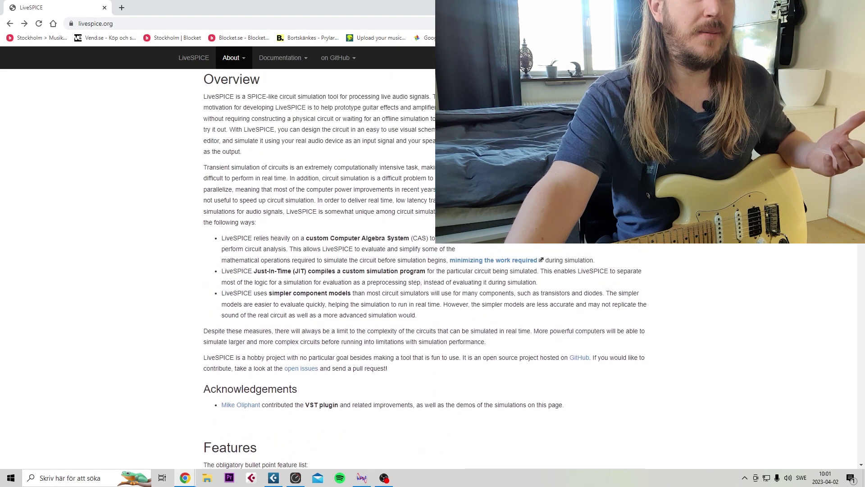
scroll(360, 219, "up", 2)
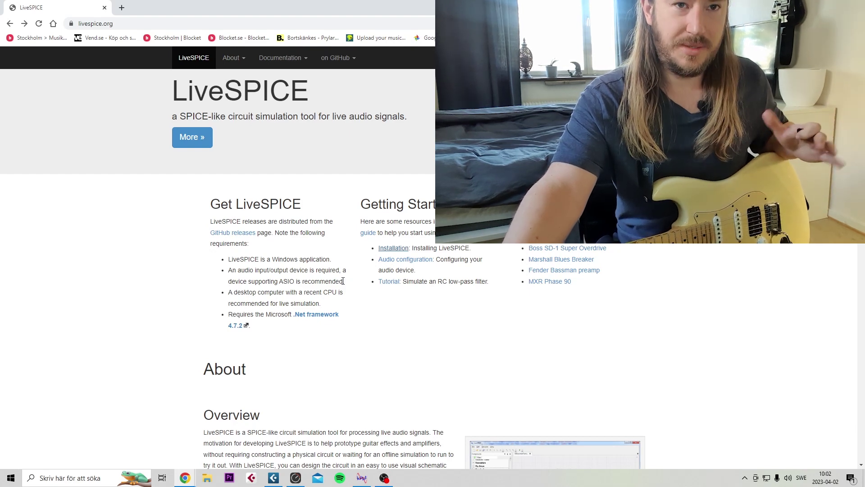
scroll(340, 319, "down", 1)
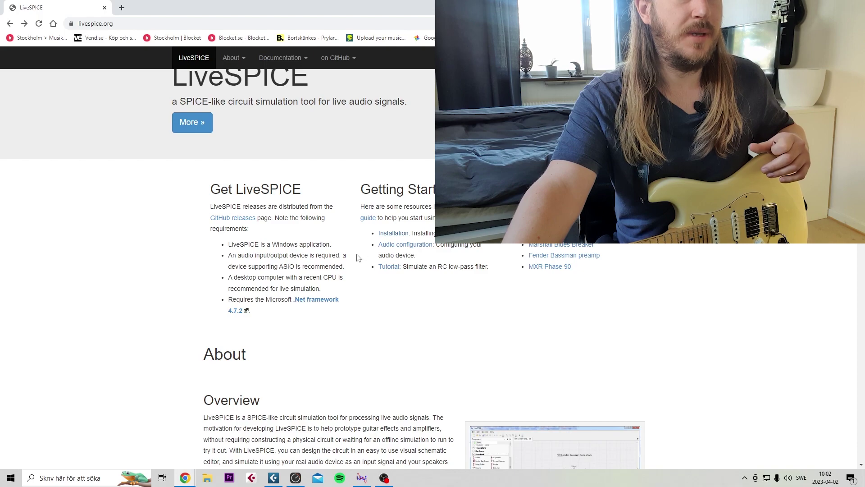
left_click(392, 235)
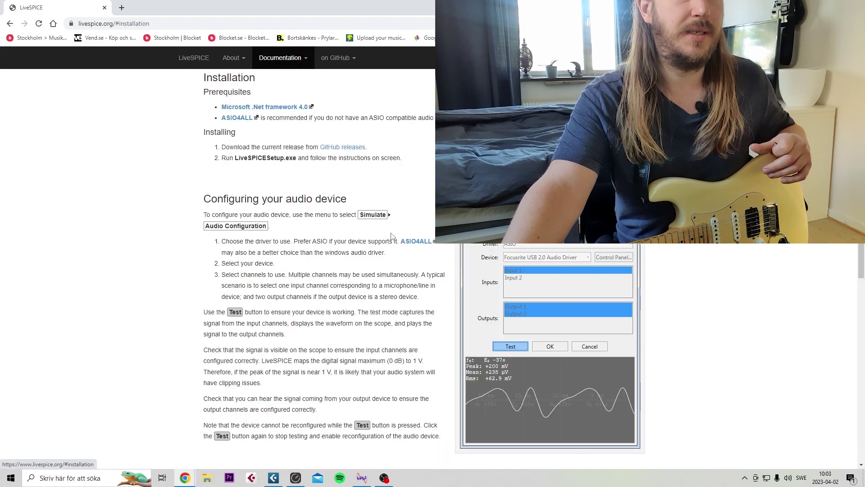
scroll(340, 223, "up", 20)
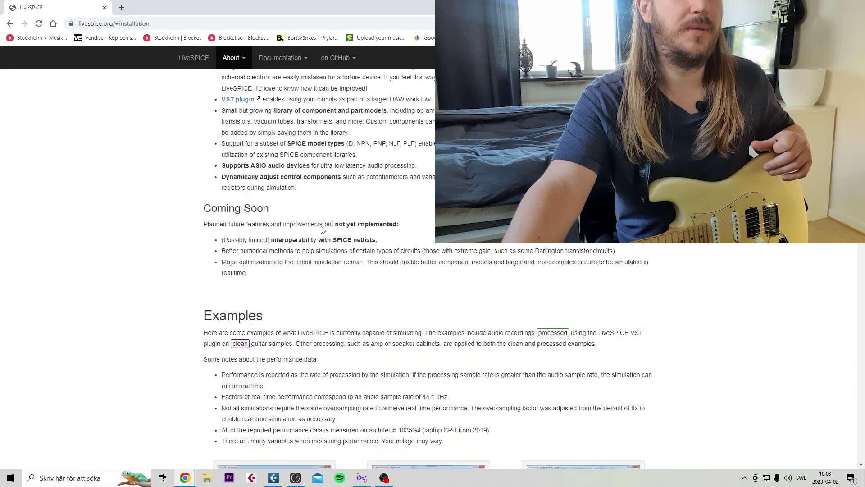
scroll(321, 228, "up", 6)
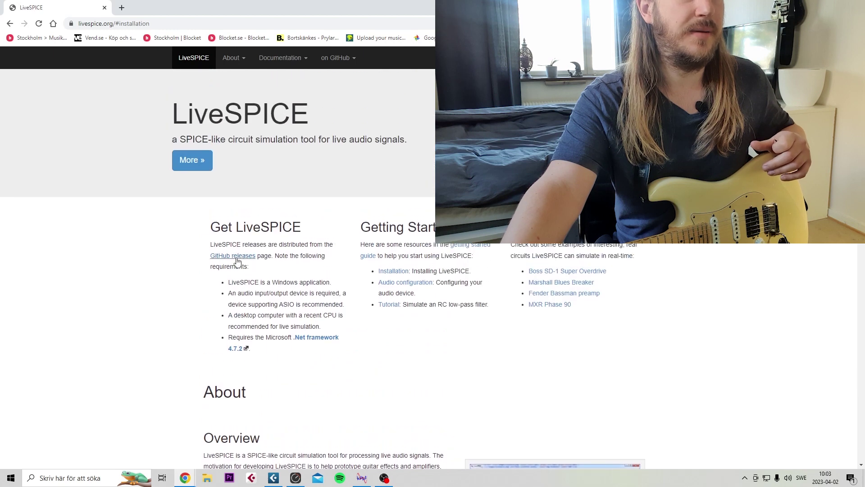
left_click(237, 262)
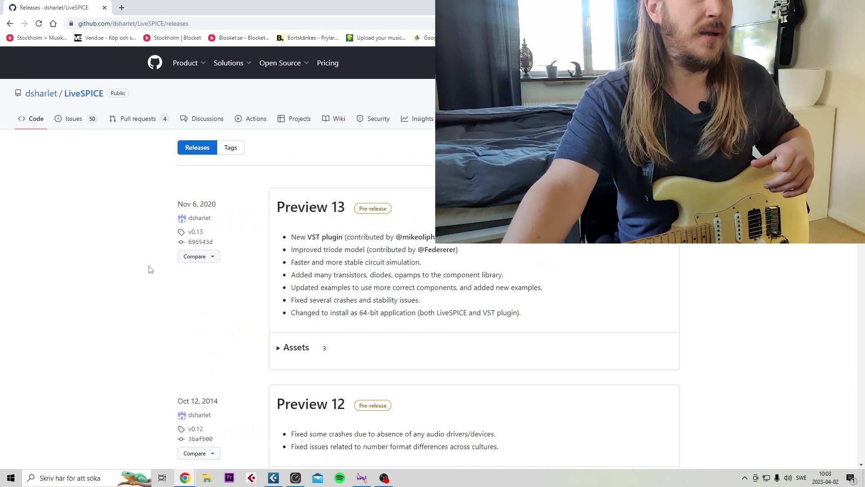
Step: Open the Preview 13 (v0.13) release page listing LiveSPICESetup.exe and source archives
mouse_move(49, 97)
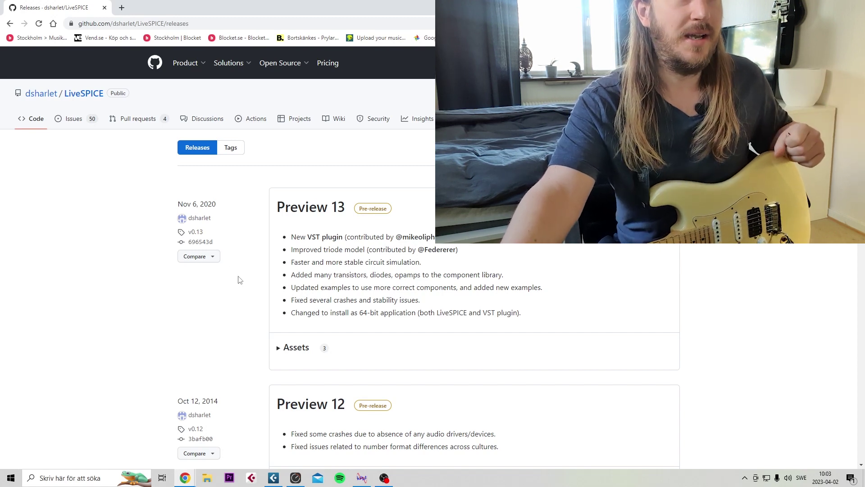
left_click(318, 205)
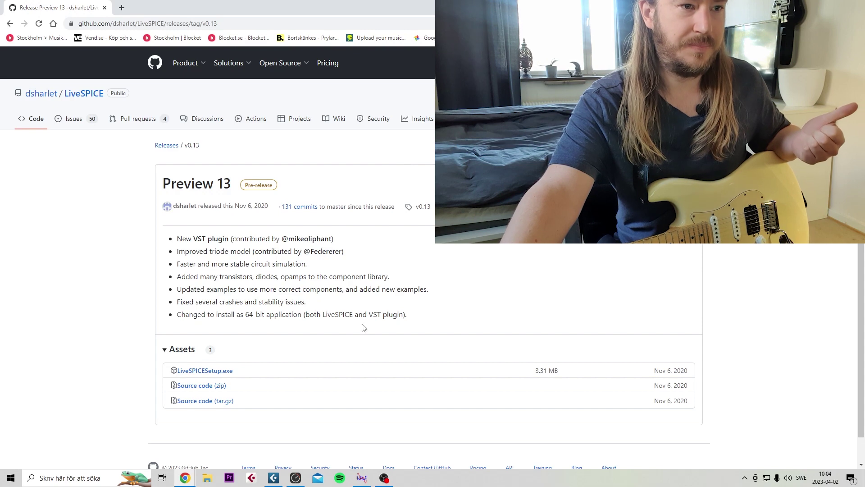
Step: Switch briefly to LiveSPICE, then bring the Cubase project with the LiveSpice track forward
left_click(359, 478)
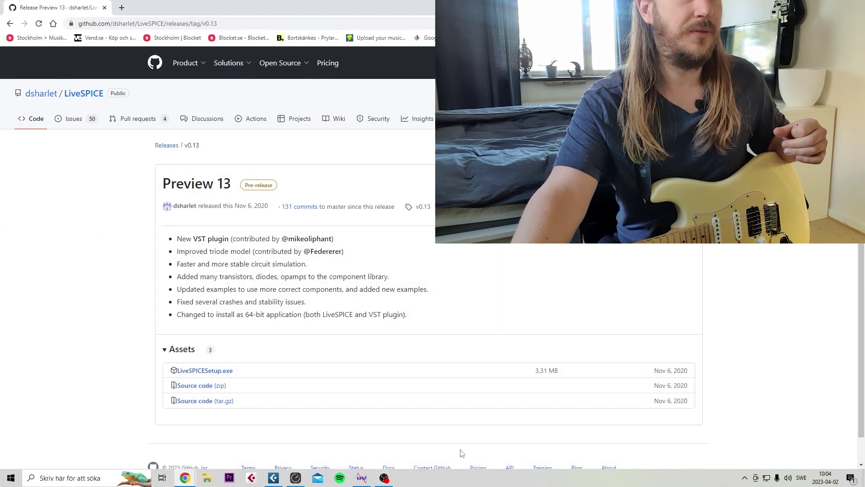
left_click(273, 478)
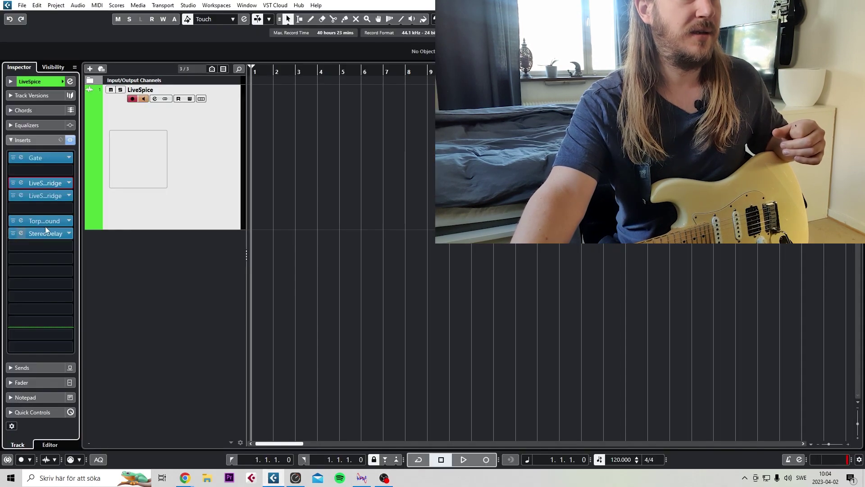
Step: Open the JCM800 bridge window, reposition and close it, then switch to the LiveSPICE editor
left_click(21, 196)
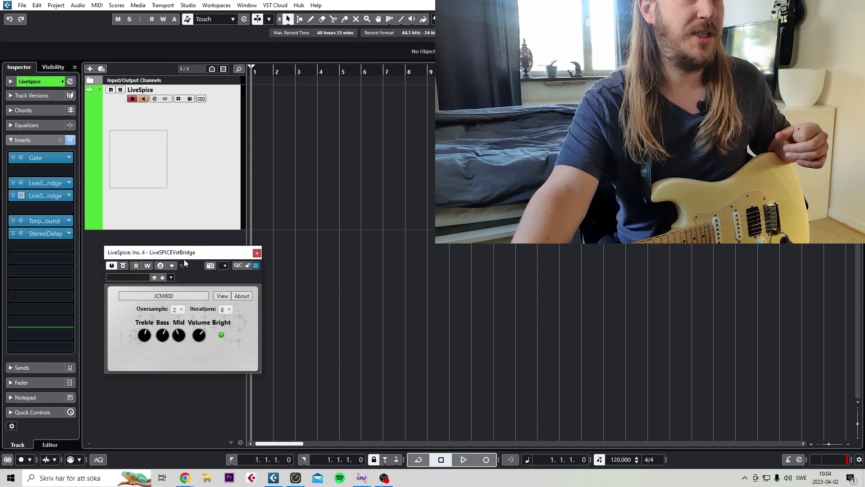
left_click_drag(190, 257, 186, 258)
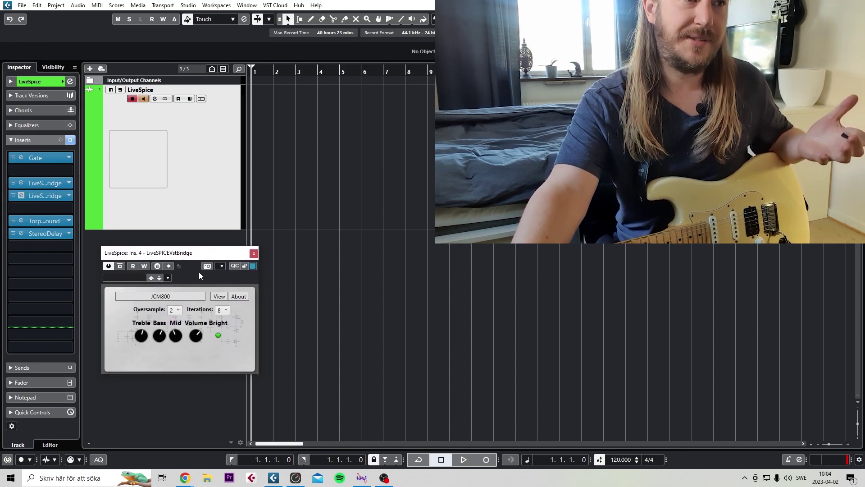
left_click(254, 253)
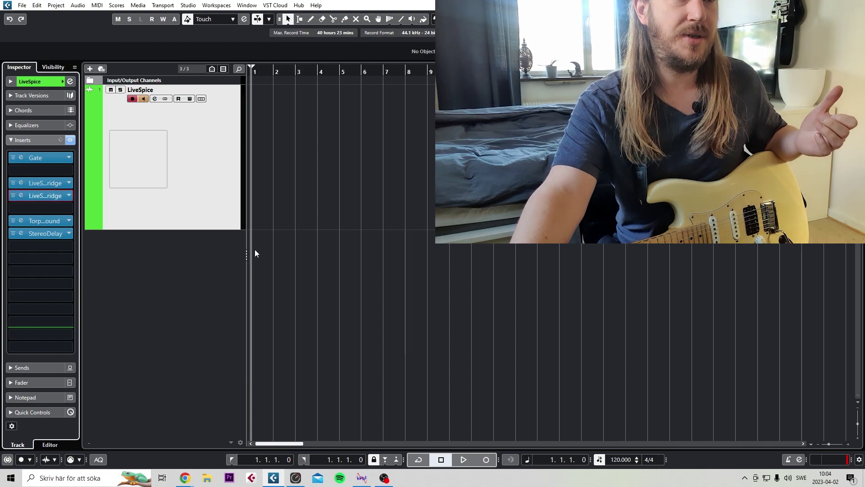
left_click(362, 478)
Step: Check the Simulate menu options, then return to the Cubase project with Alt+Tab
left_click(43, 14)
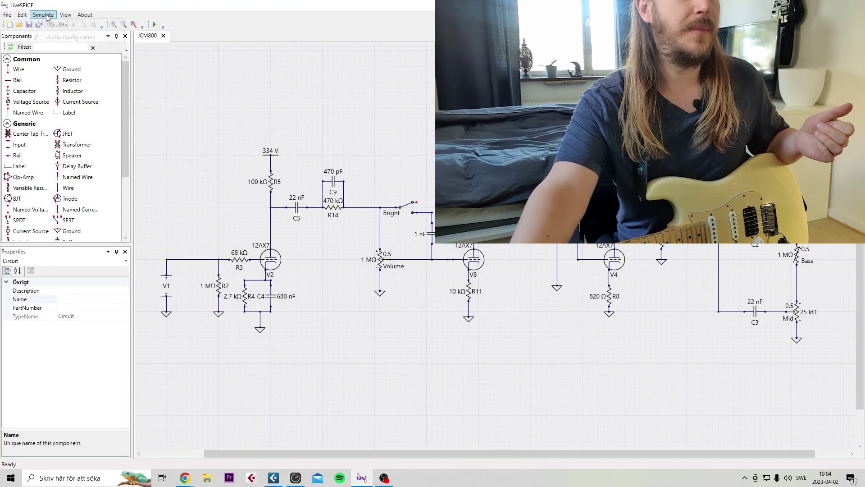
left_click(184, 89)
left_click_drag(183, 96, 213, 128)
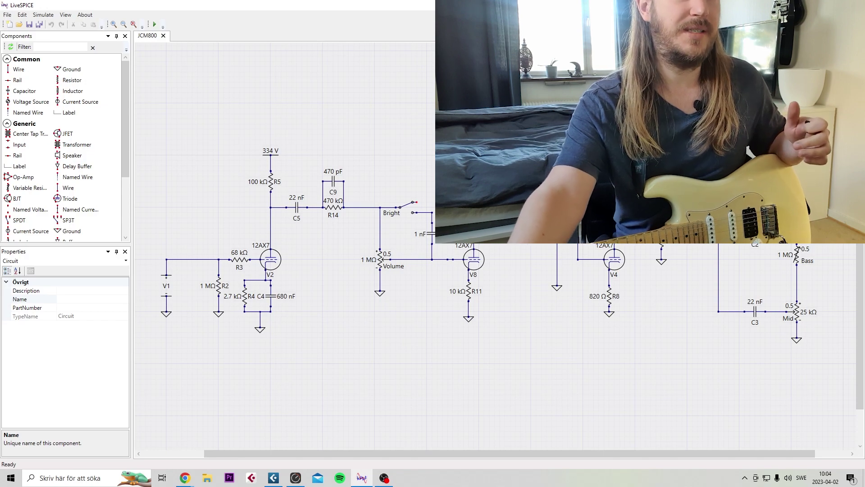
key("alt+Tab")
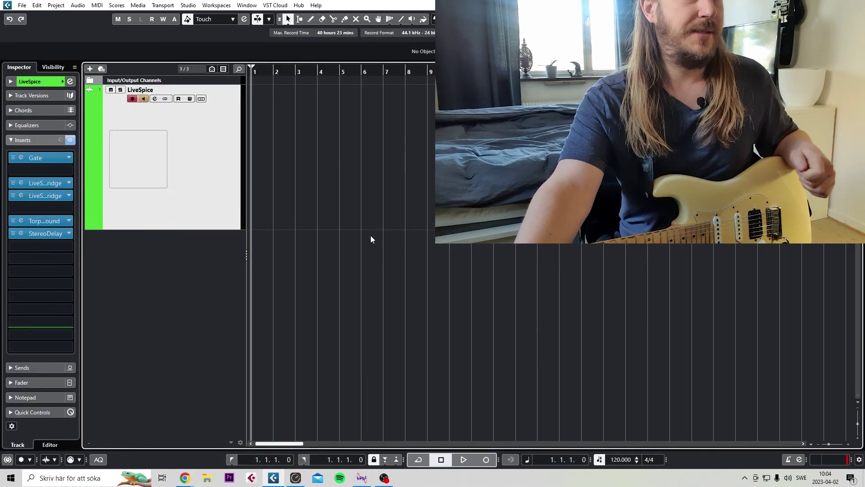
Step: Bypass insert slot 3, open slot 4's LiveSpice bridge, and bring up its .schx circuit chooser
left_click(13, 182)
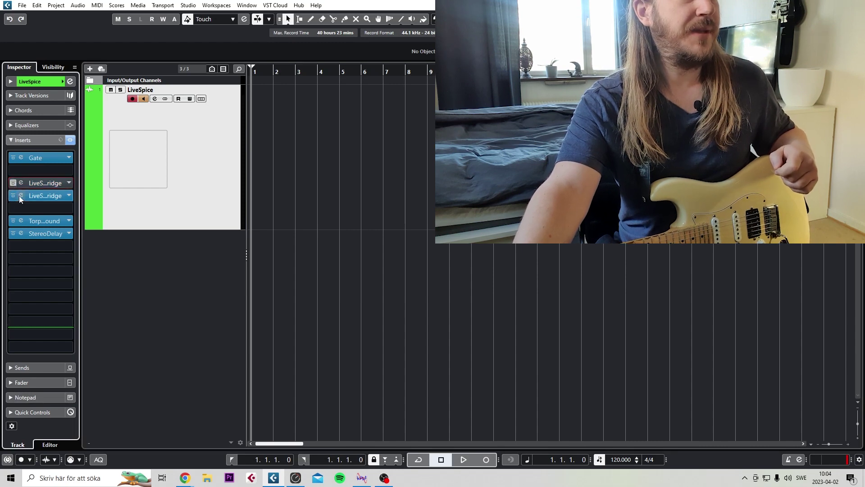
left_click(21, 195)
left_click_drag(187, 255, 187, 249)
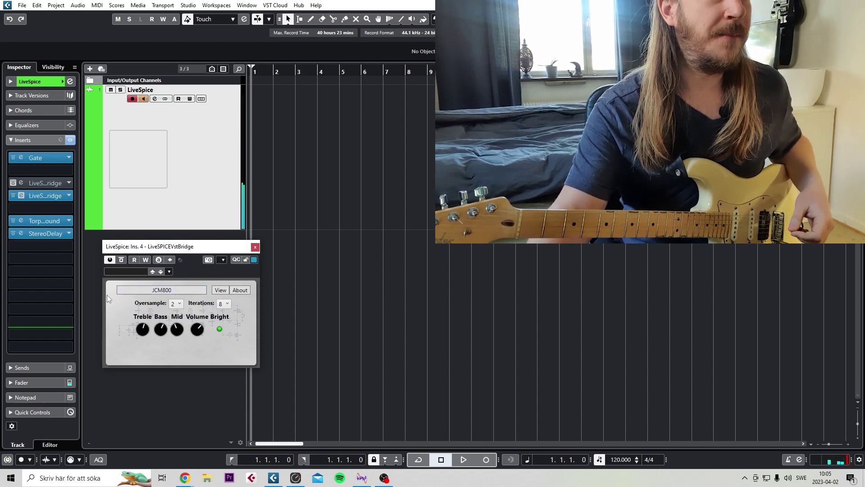
left_click(161, 291)
Step: Load JEL Preamp Bright.schx into the bridge, lower Treble, and switch Bright on
left_click_drag(257, 219, 402, 208)
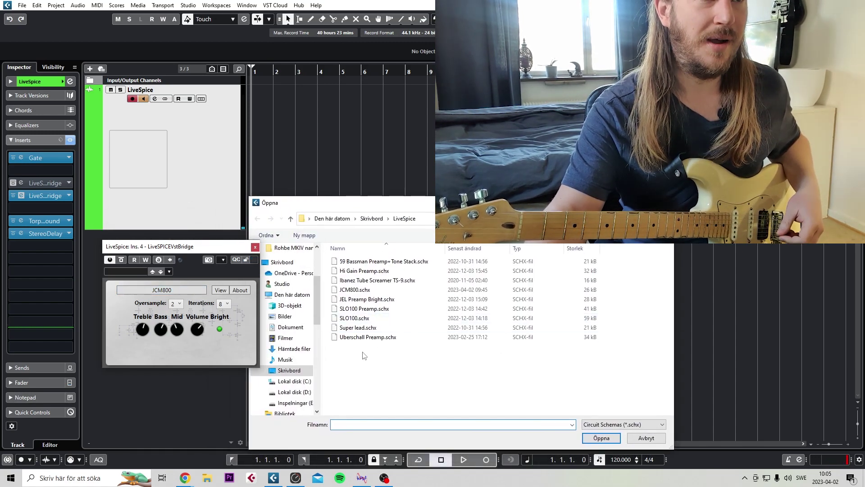
double_click(358, 300)
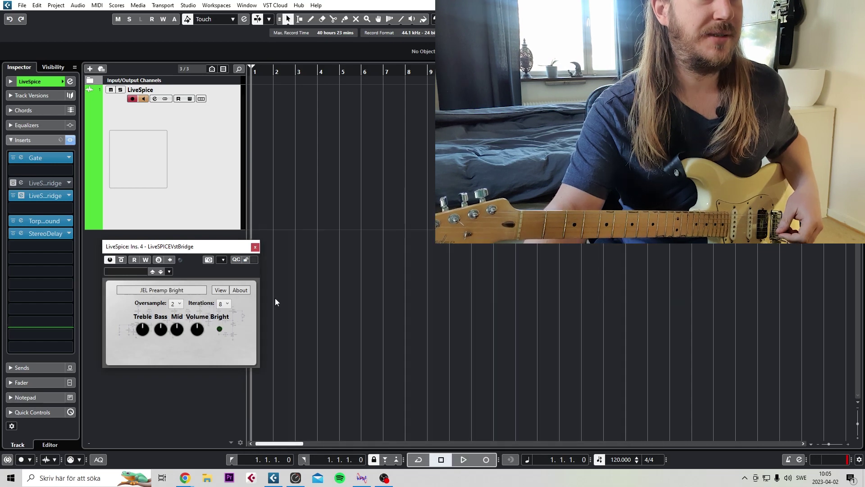
left_click_drag(142, 331, 163, 329)
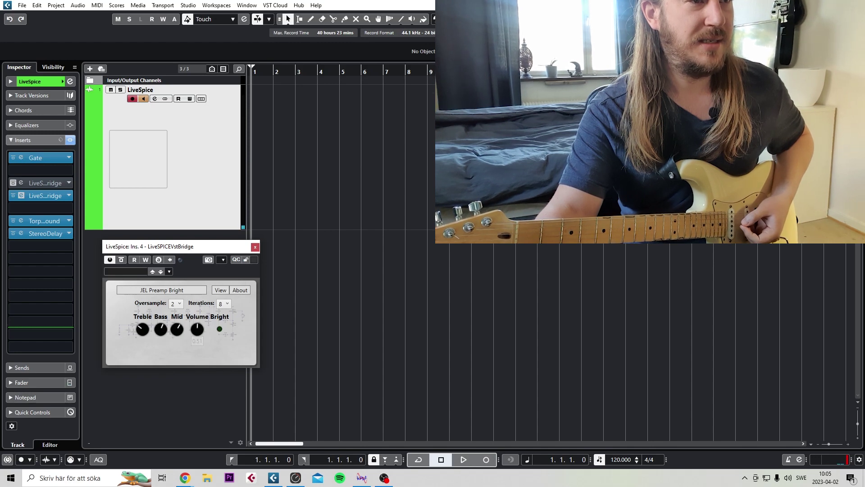
left_click(219, 329)
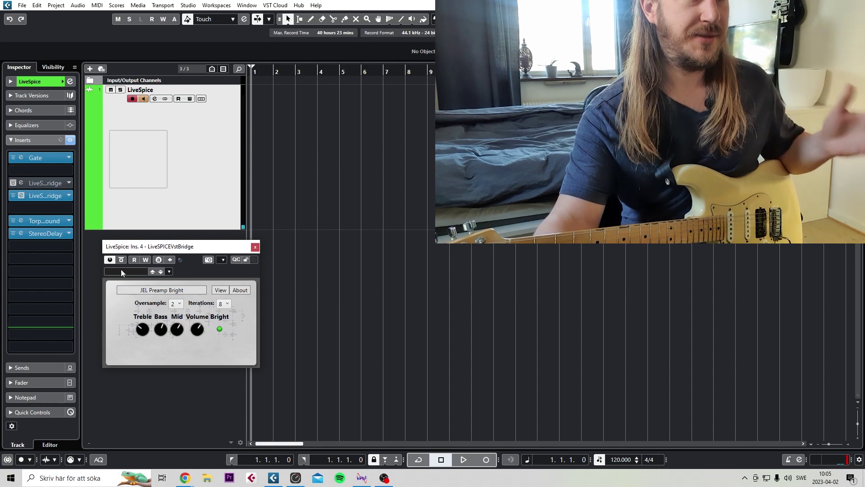
Step: Close the bridge window, bypass insert 4, and return to the LiveSPICE JCM800 schematic
left_click_drag(172, 246, 159, 248)
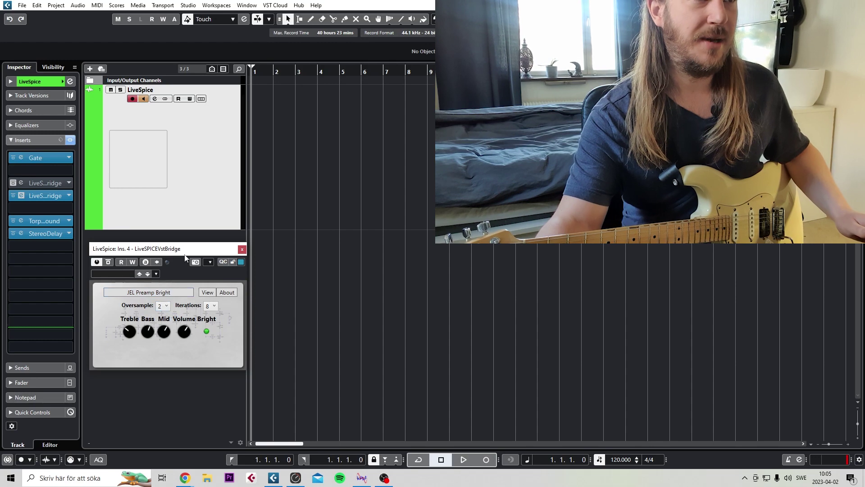
left_click_drag(185, 255, 181, 256)
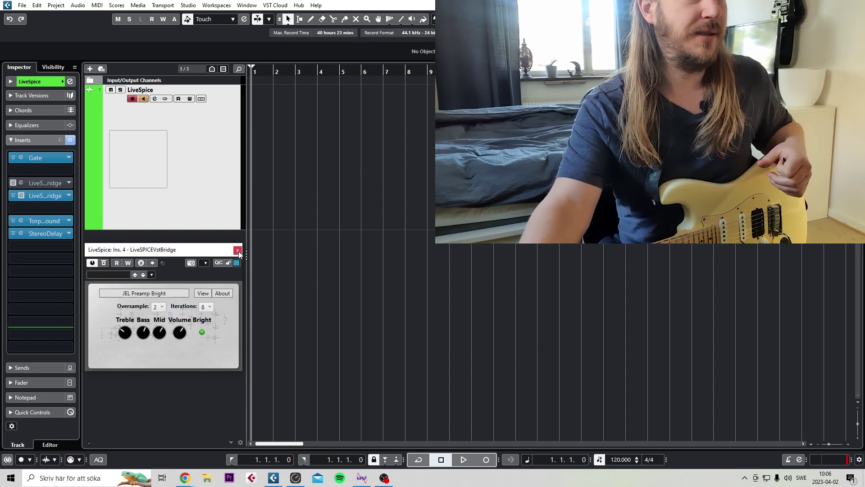
left_click(21, 195)
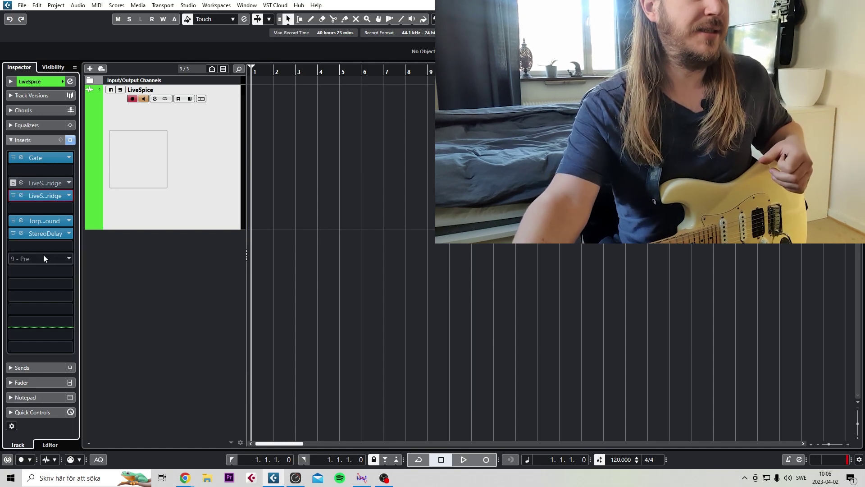
left_click(13, 195)
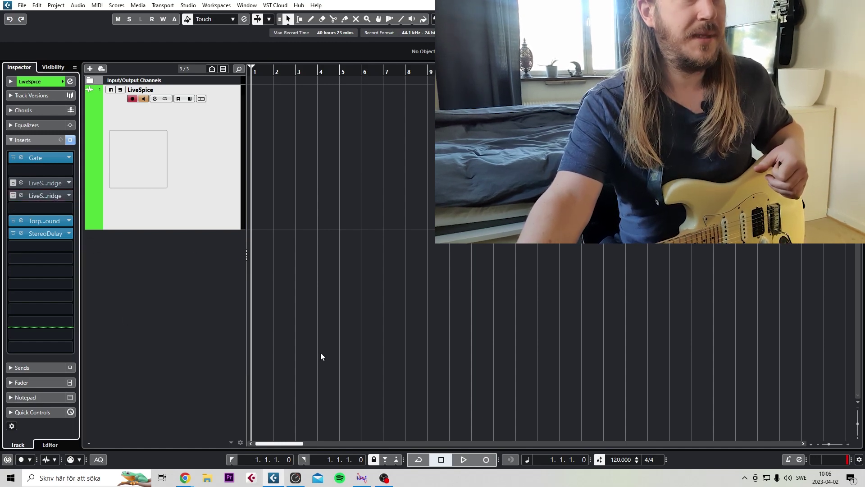
left_click(362, 477)
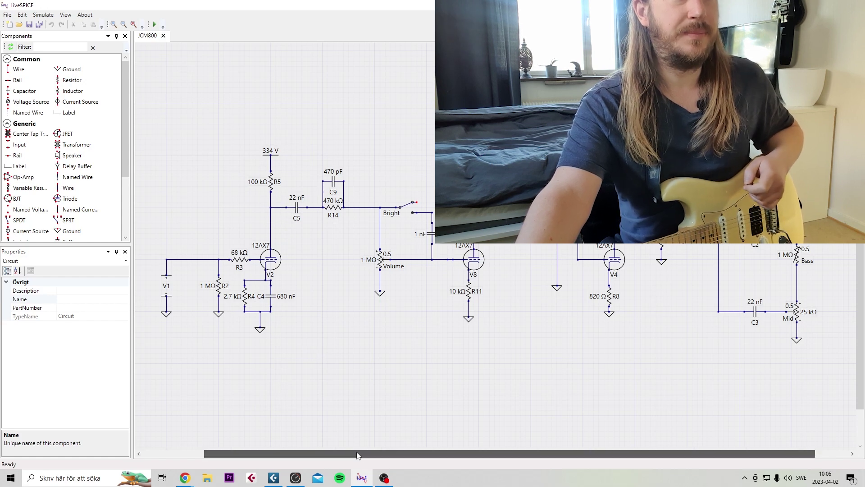
Step: Scroll to the first 12AX7 stage and inspect R3 and 100 kΩ plate resistor R5 in Properties
left_click_drag(359, 454, 350, 453)
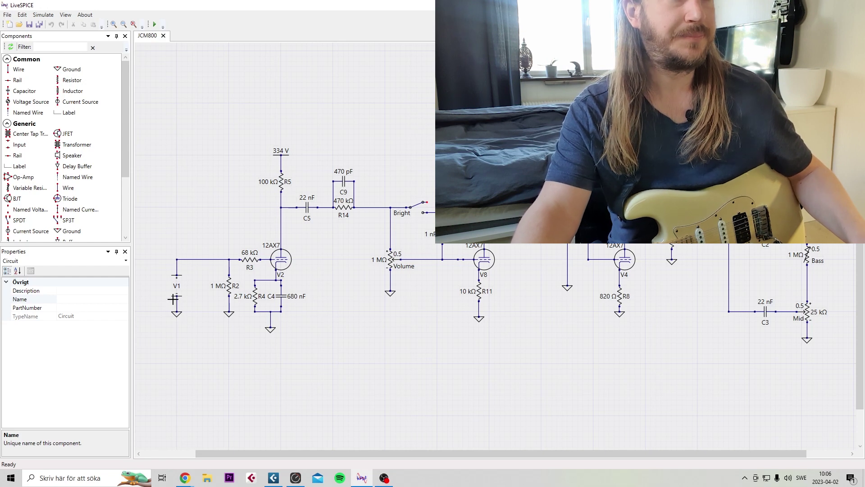
left_click_drag(286, 453, 466, 446)
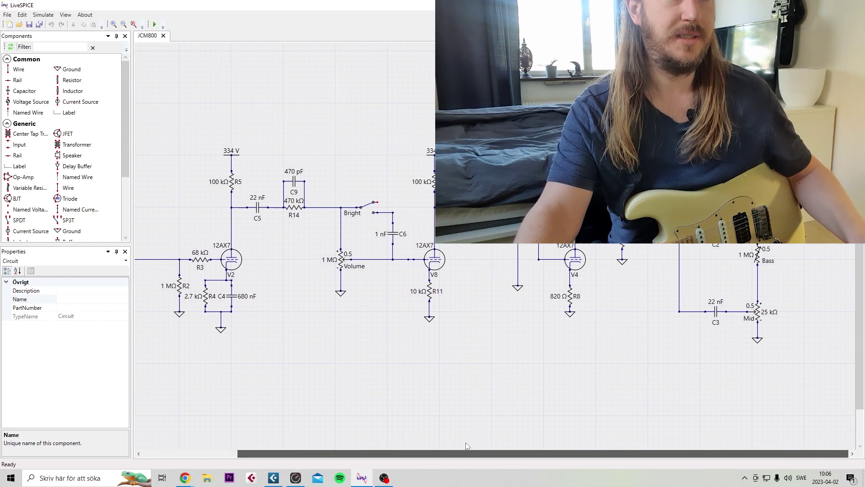
left_click_drag(403, 449, 316, 451)
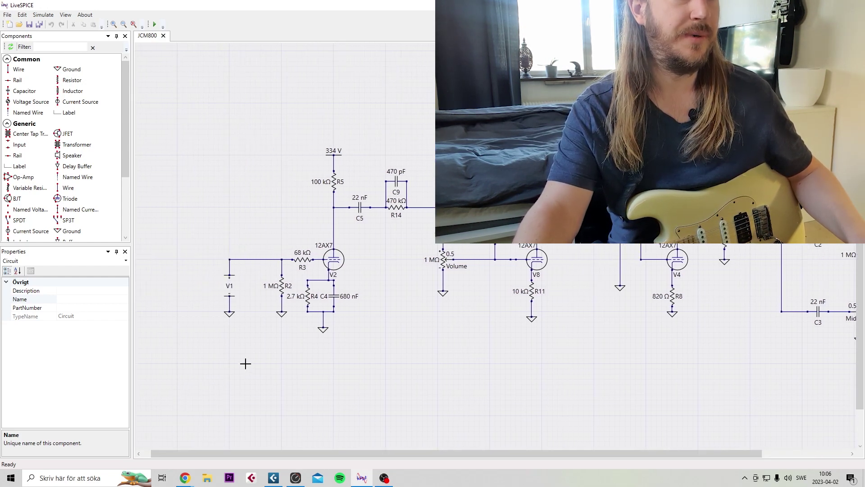
left_click(230, 286)
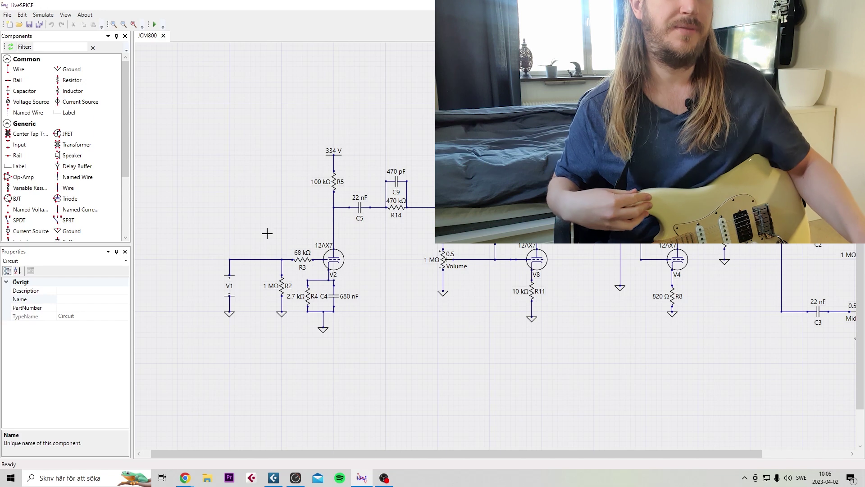
left_click_drag(367, 456, 454, 456)
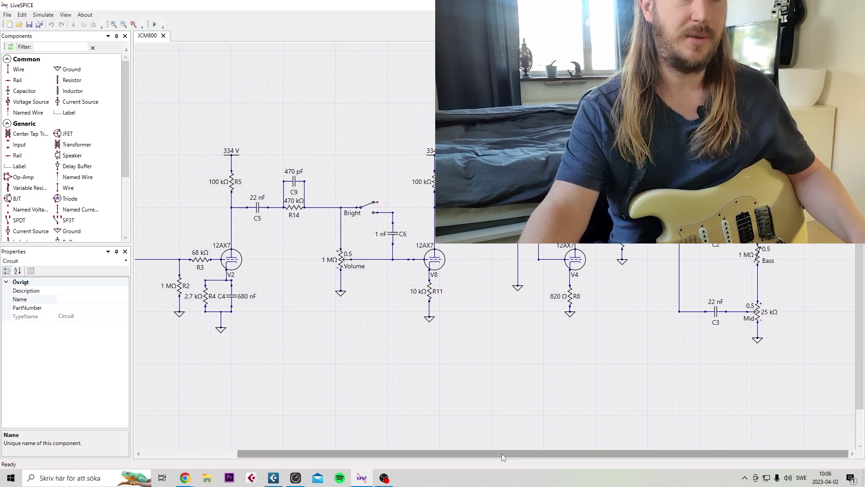
left_click_drag(501, 454, 403, 466)
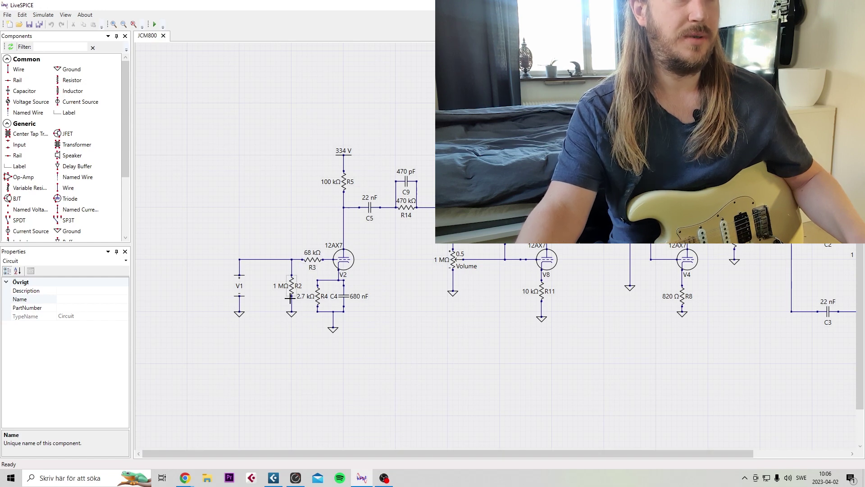
left_click(312, 261)
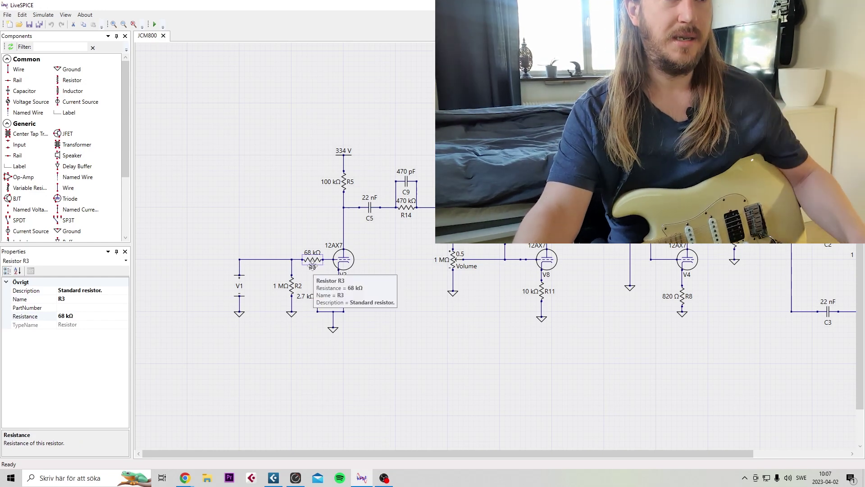
left_click(260, 215)
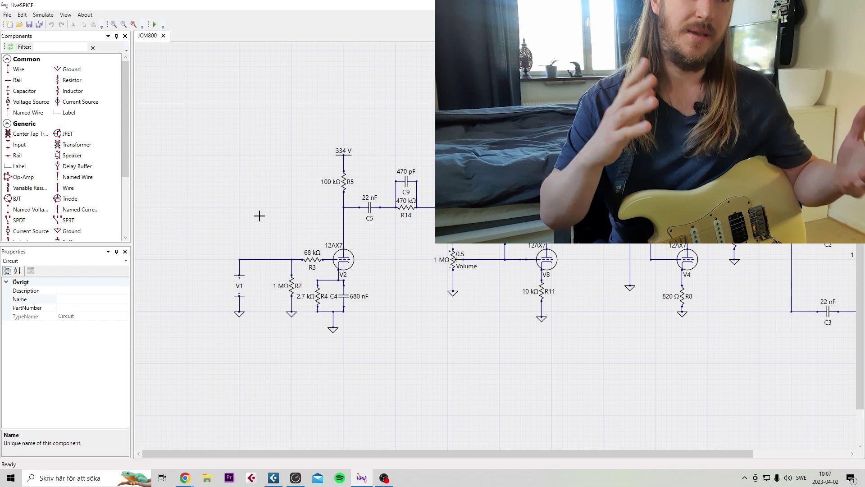
left_click_drag(243, 191, 280, 220)
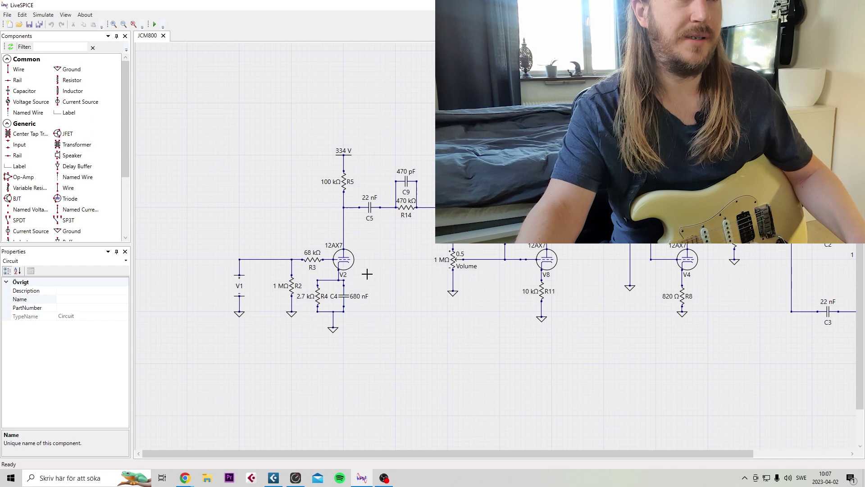
left_click(344, 181)
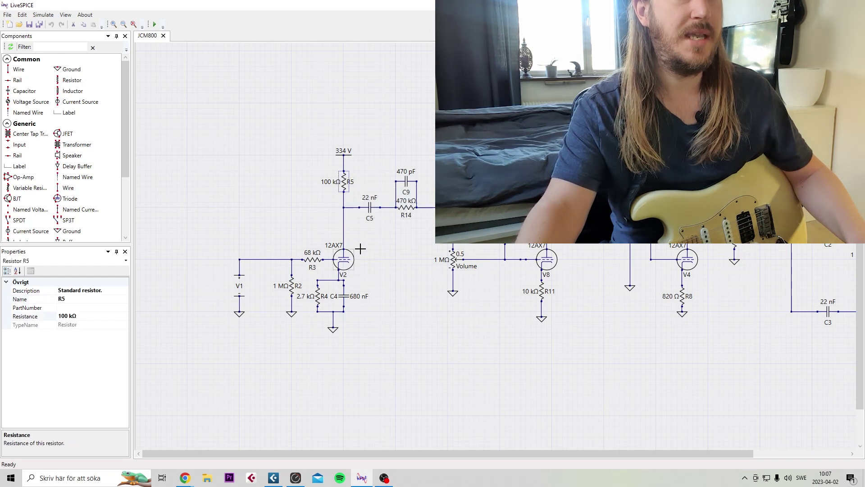
left_click(391, 251)
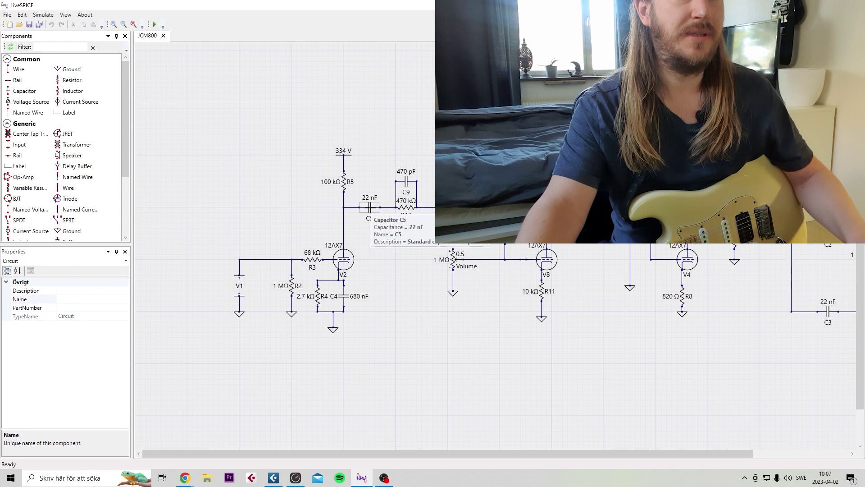
left_click(370, 208)
left_click_drag(391, 455, 448, 456)
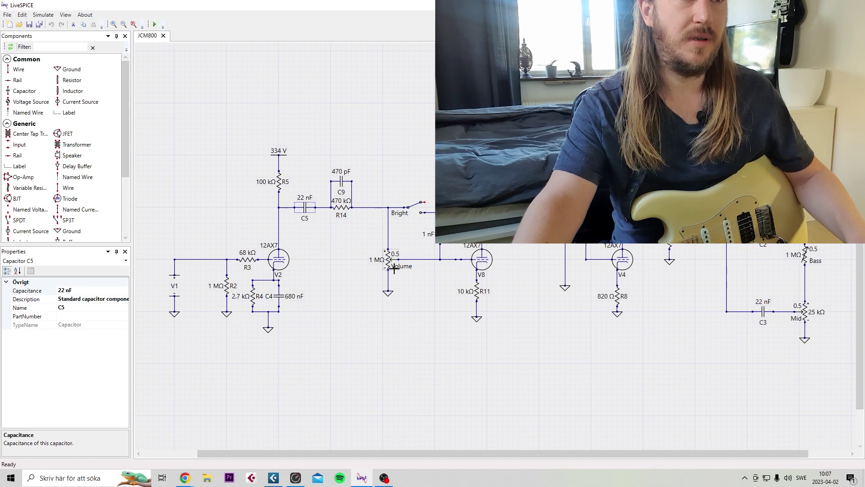
scroll(374, 282, "right", 3)
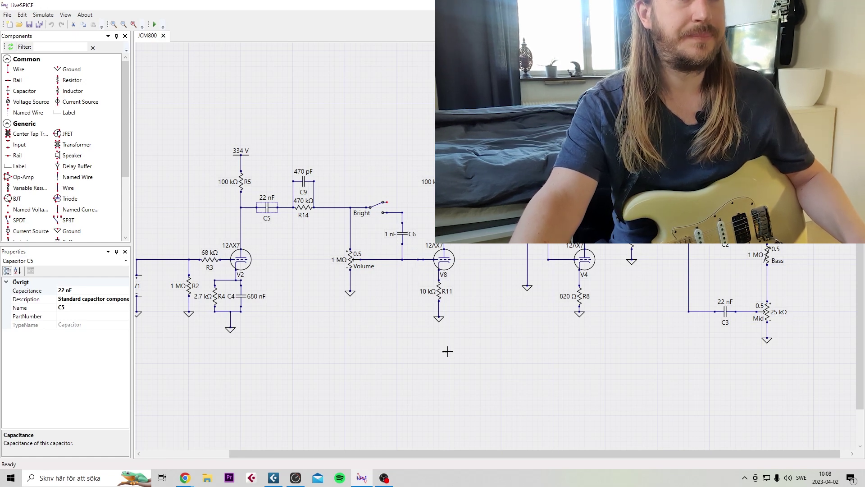
left_click_drag(493, 454, 502, 458)
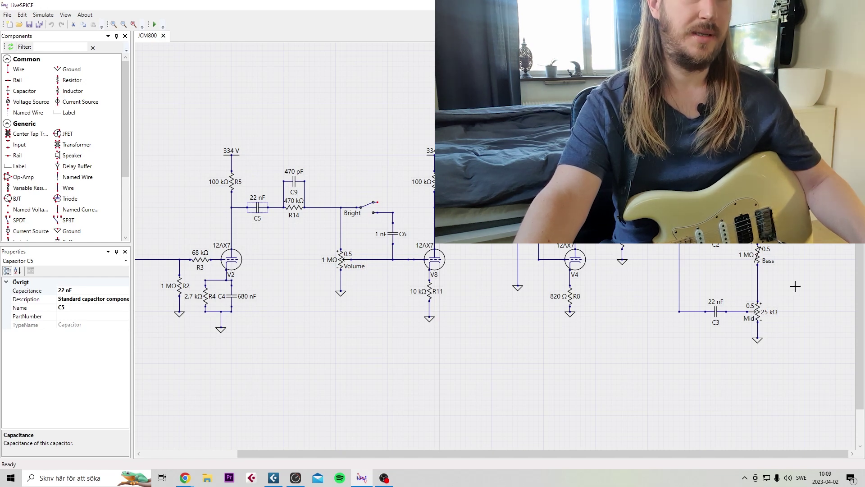
left_click_drag(399, 455, 303, 457)
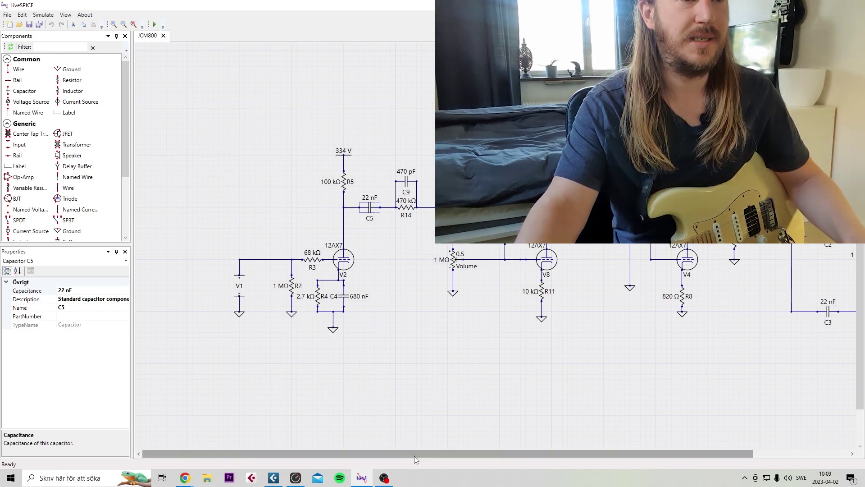
left_click_drag(411, 455, 460, 459)
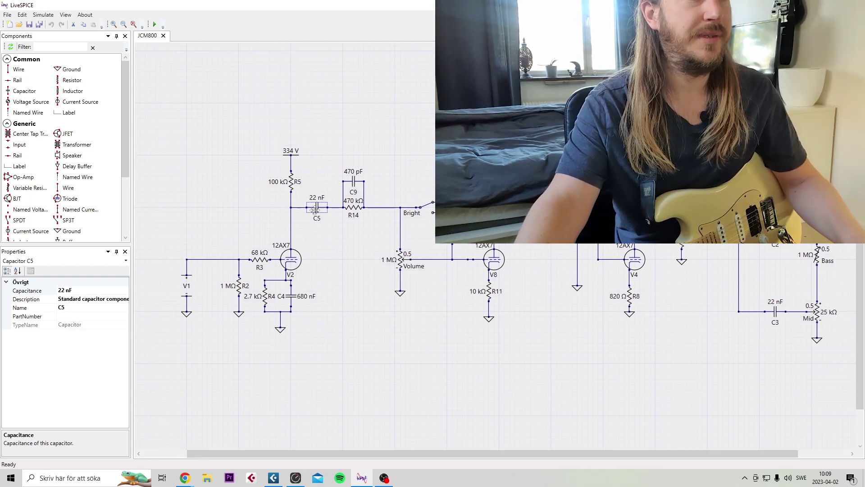
Step: Change capacitor C5's capacitance from 22 nF to 2.2 nF
left_click(63, 289)
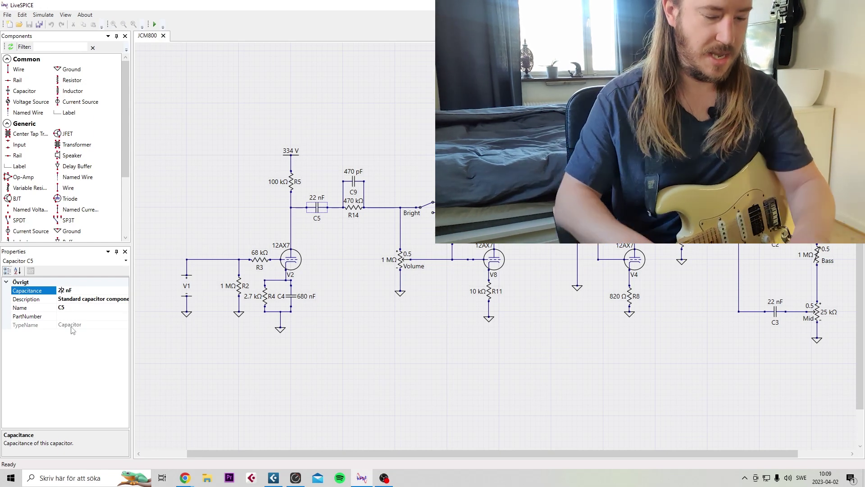
type(".")
key("Return")
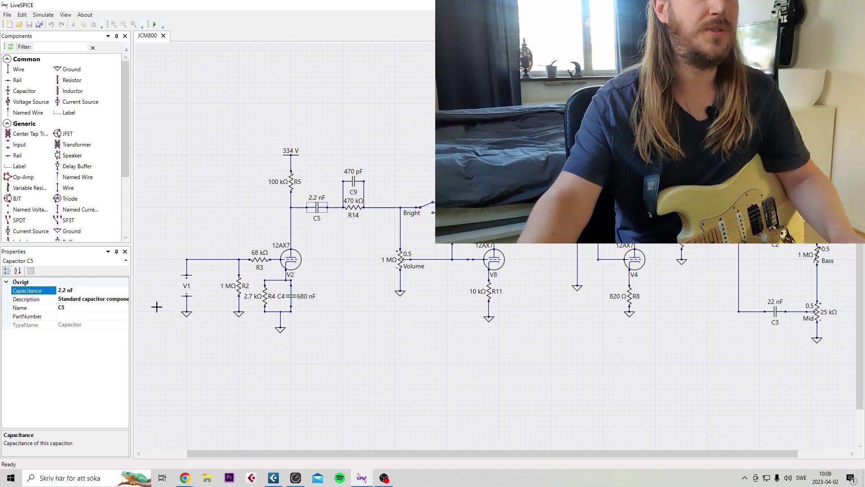
left_click(351, 329)
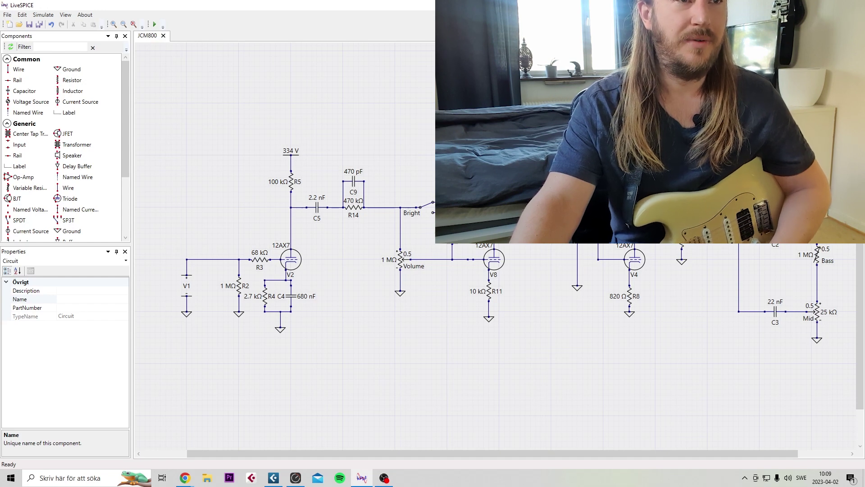
Step: Add a new capacitor C6 with 500 pF capacitance beside the Bright switch
key("c")
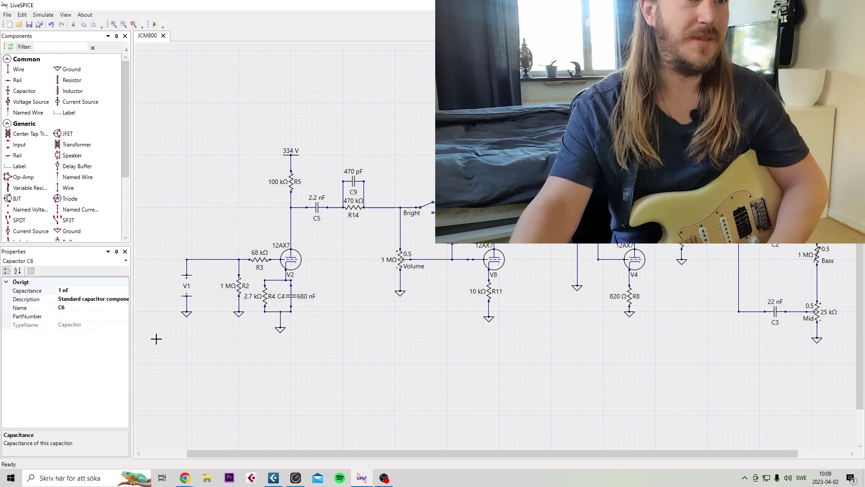
key("Tab")
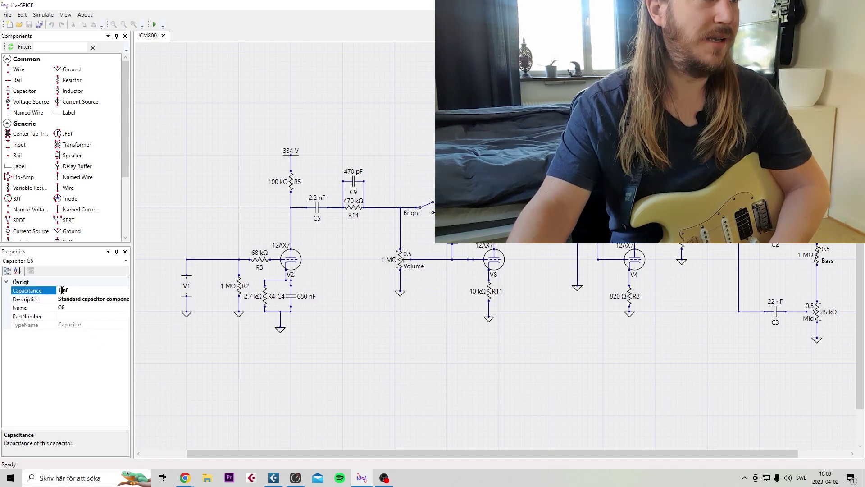
type("5")
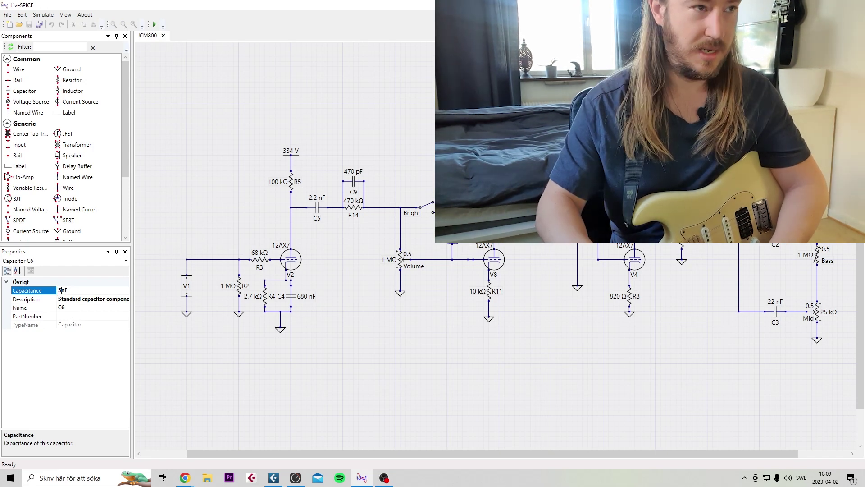
type("00")
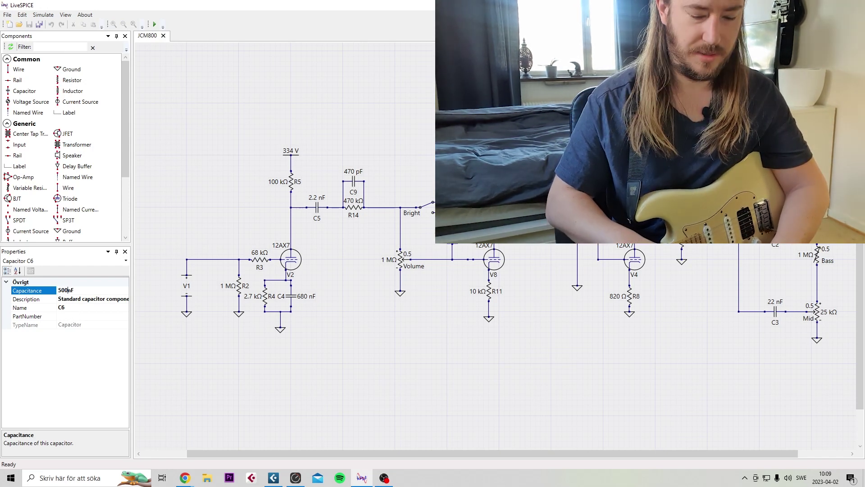
key("Delete")
type("p")
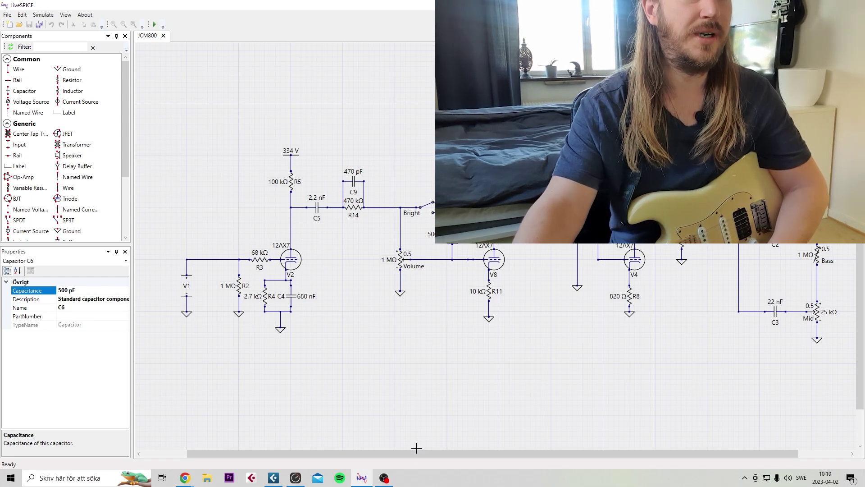
left_click_drag(407, 454, 470, 453)
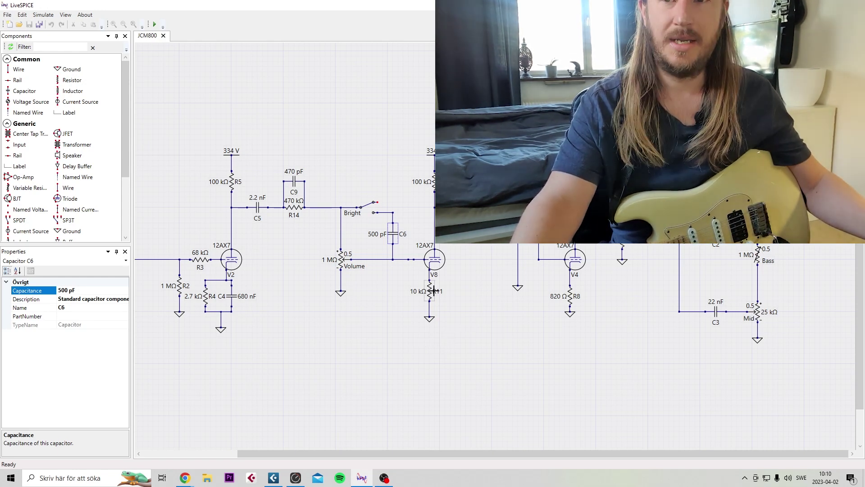
mouse_move(432, 292)
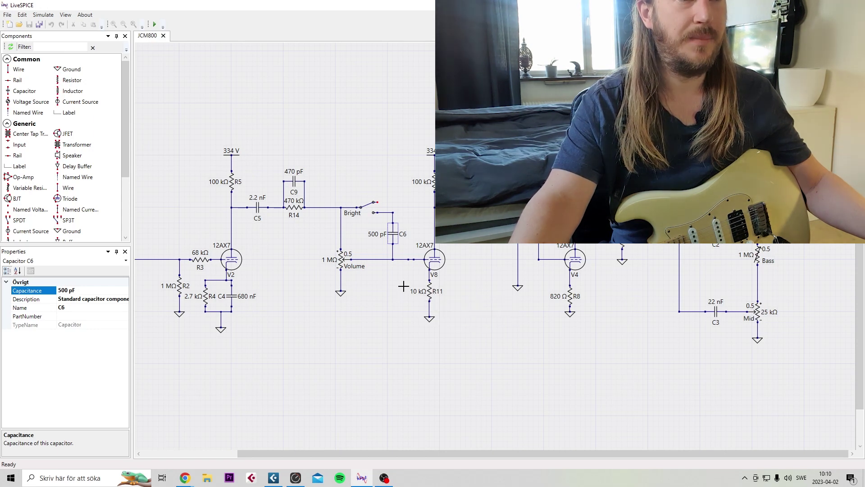
Step: Swap V8's 10 kΩ R11 and ground for a pasted copy of V2's R4/C4 cathode network
left_click_drag(402, 283, 453, 327)
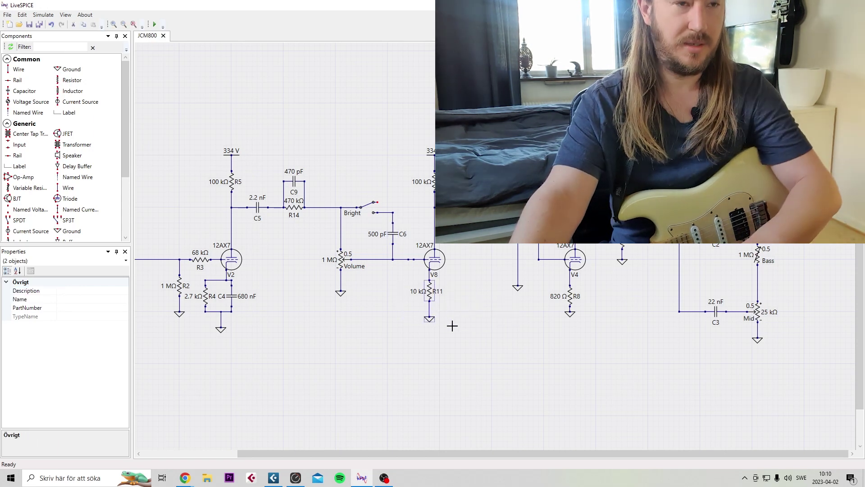
key("Delete")
left_click_drag(267, 364, 199, 282)
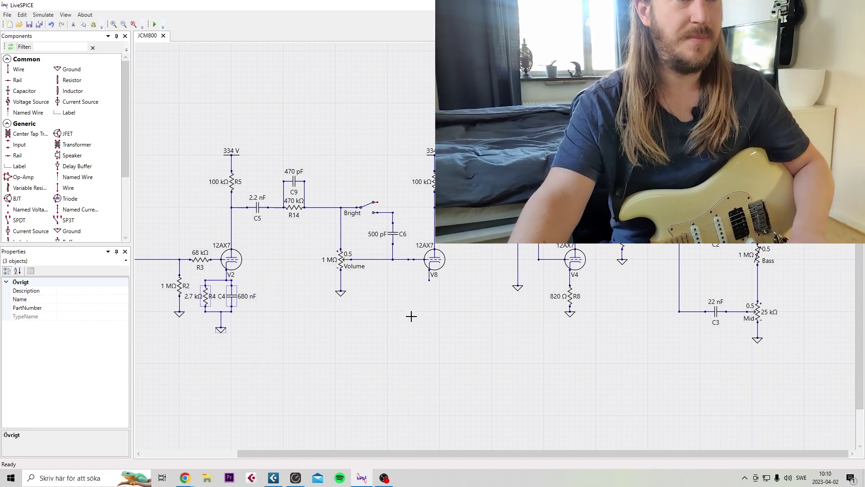
key("ctrl+c")
key("ctrl+v")
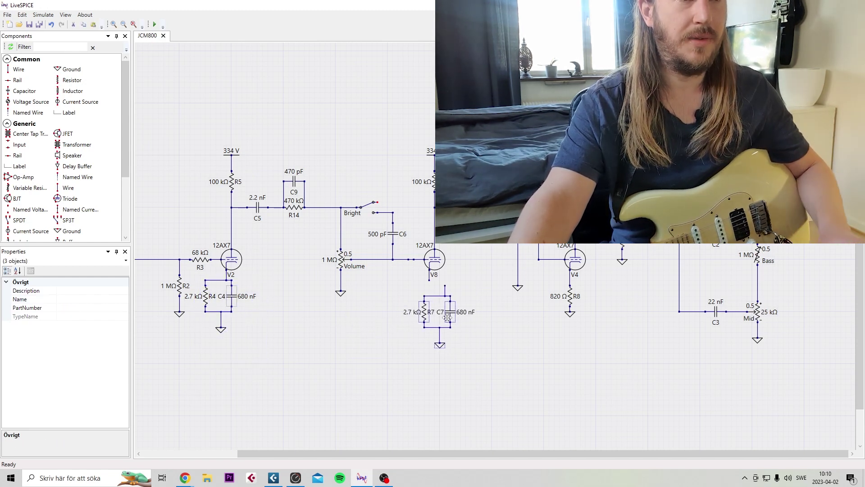
left_click(437, 315)
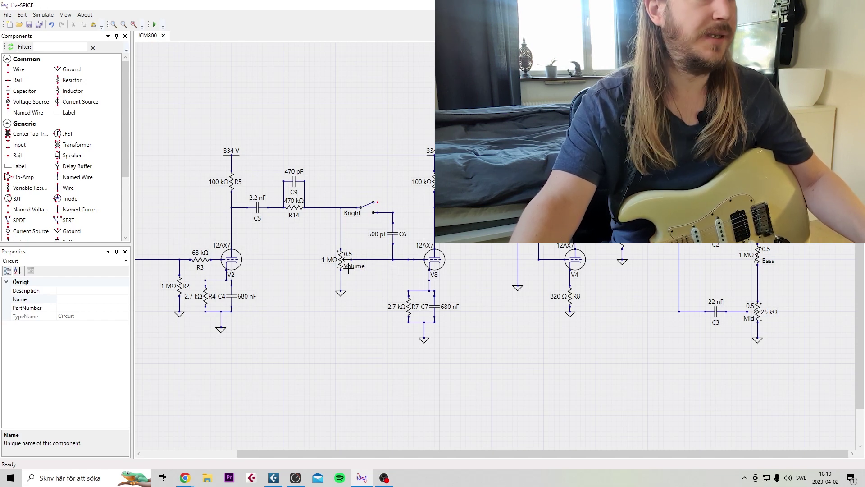
Step: Place resistor R11 below the Volume-to-V8 line and wire it between the junction and ground
left_click(73, 80)
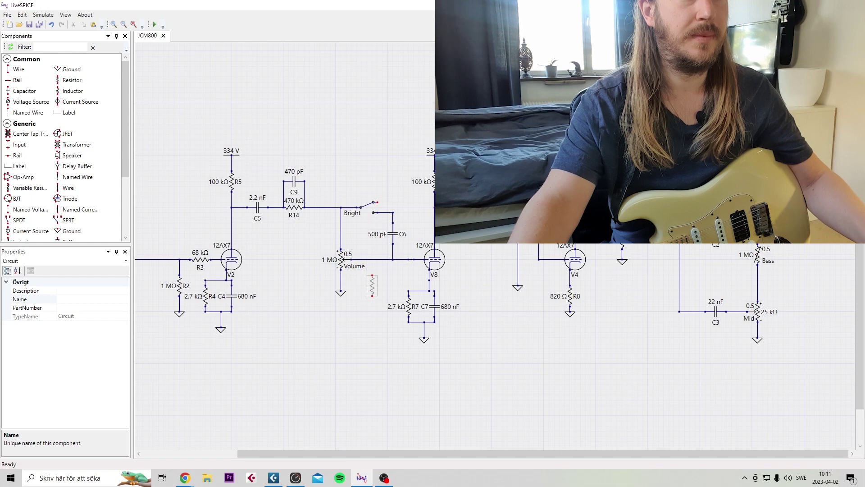
left_click(372, 285)
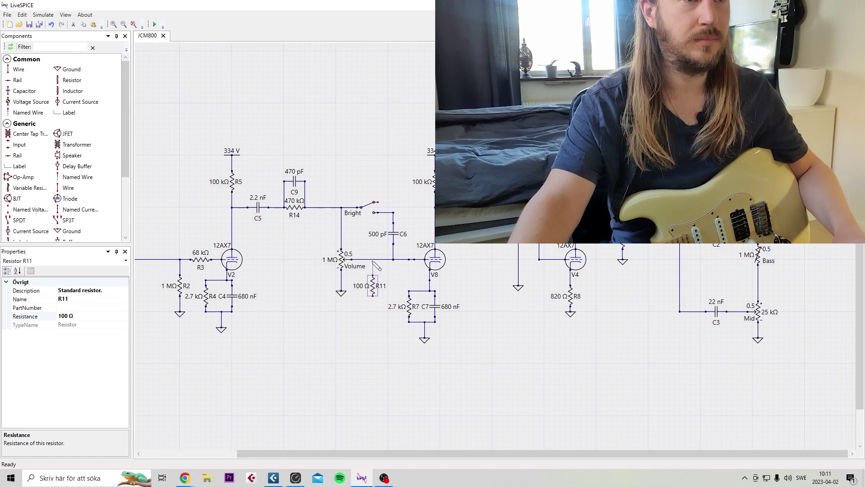
left_click_drag(372, 261, 377, 328)
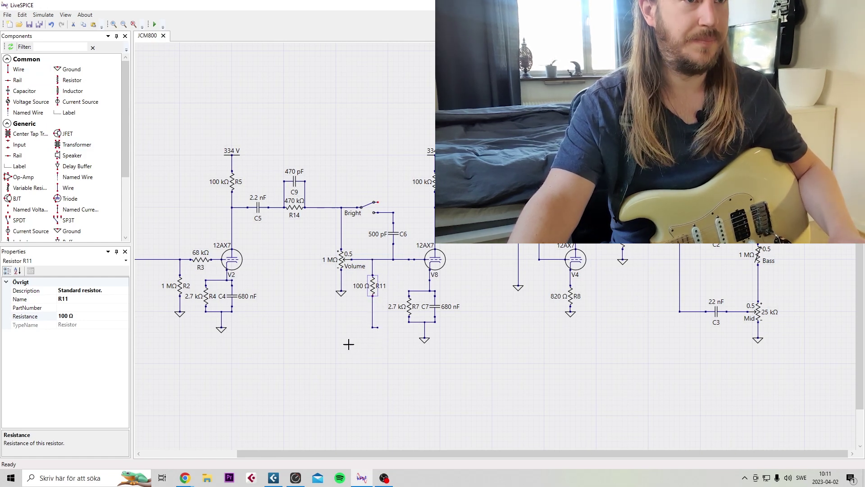
left_click(375, 340)
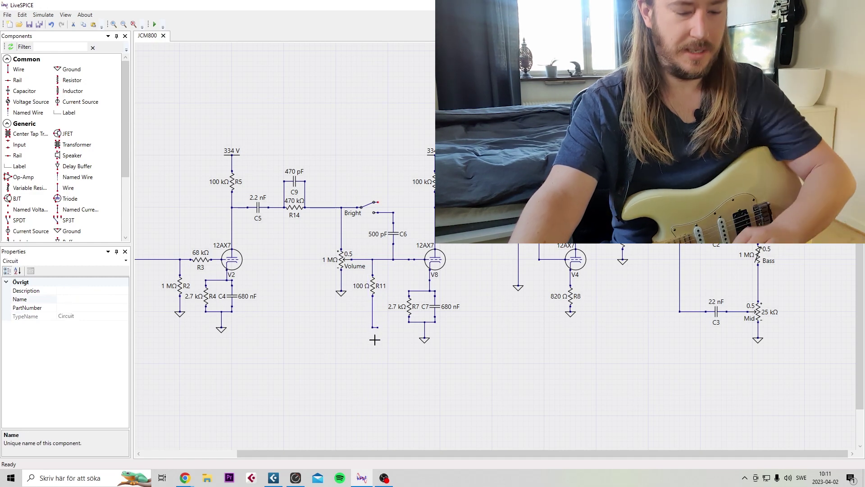
key("ctrl+z")
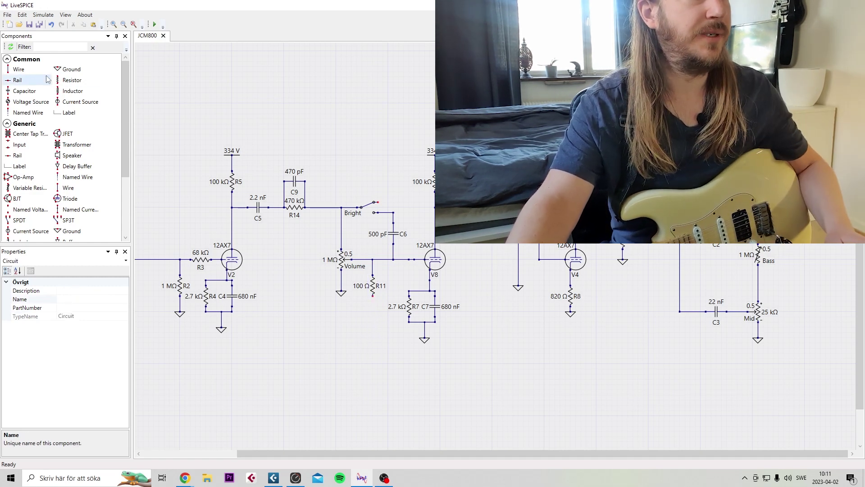
left_click_drag(373, 297, 372, 321)
left_click_drag(315, 280, 372, 346)
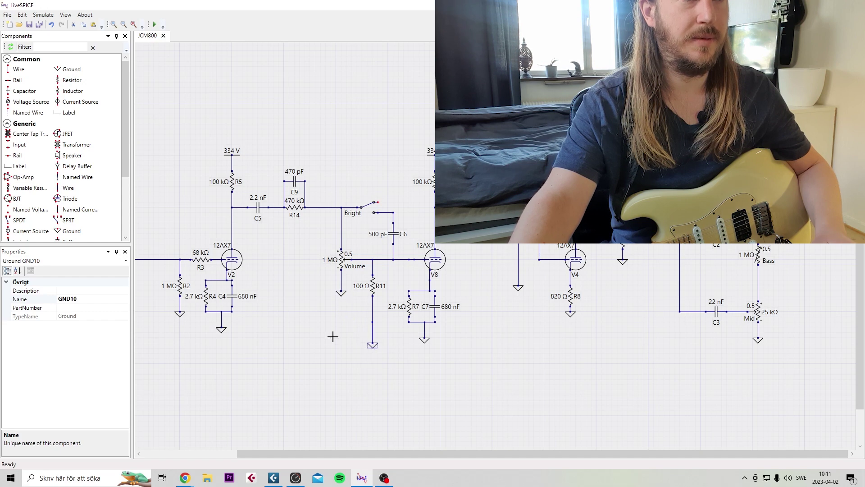
Step: Set R11's resistance to 220 kΩ
left_click(372, 289)
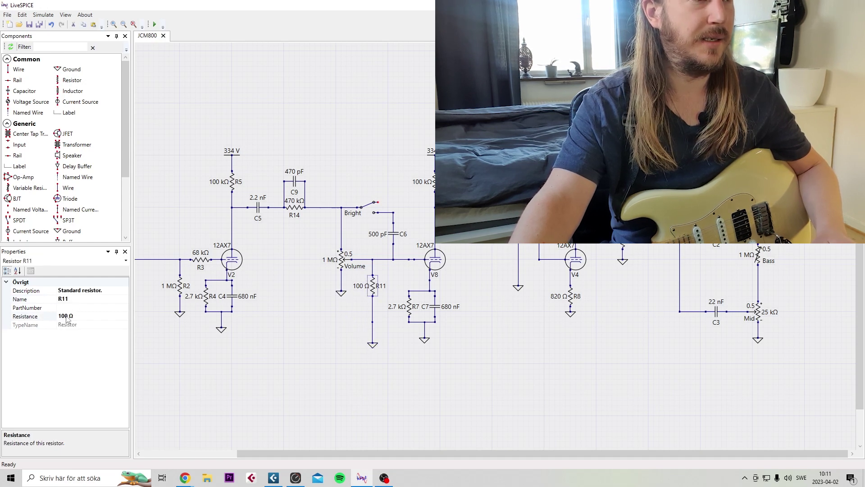
left_click(67, 316)
double_click(66, 316)
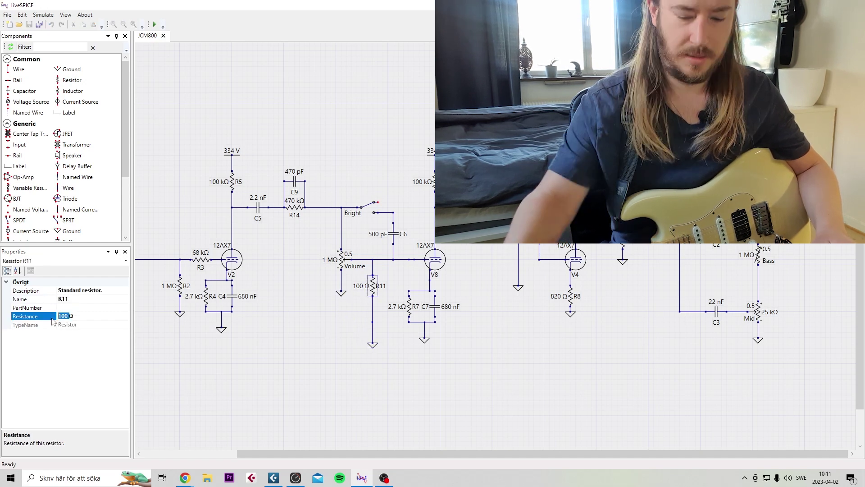
type("220 ")
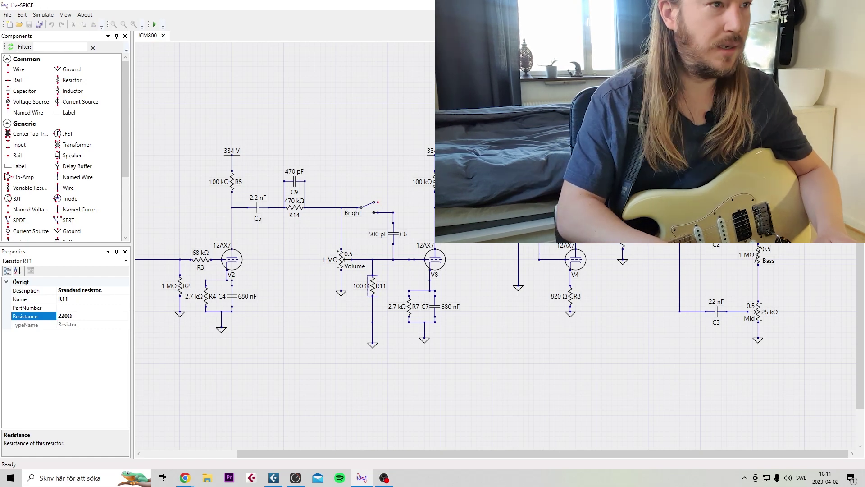
type("k")
key("Return")
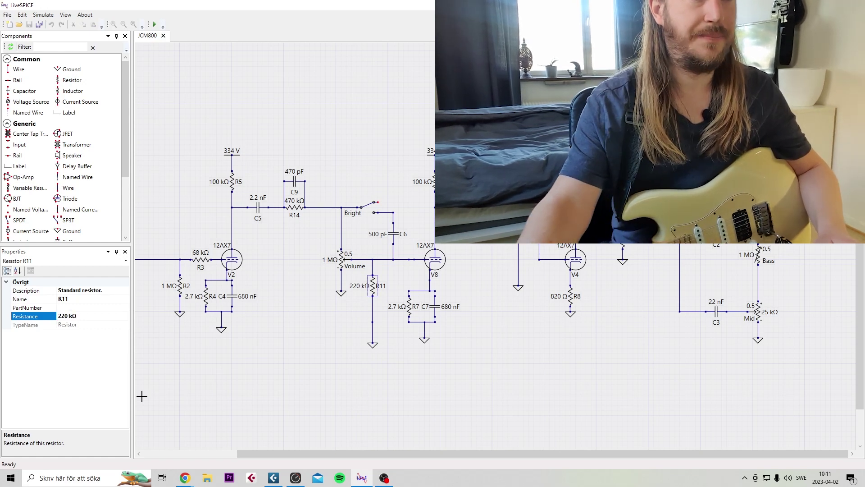
left_click(299, 345)
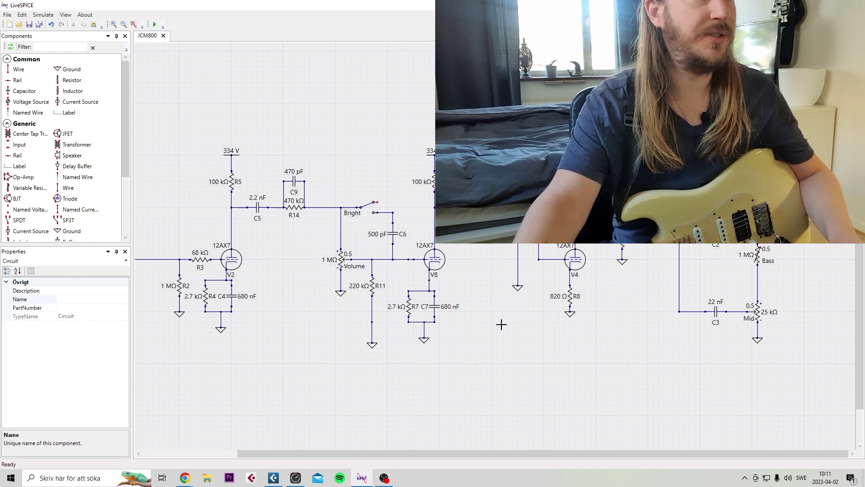
Step: Place capacitor C11 beside R8 and wire its top to the top of R8
left_click(25, 92)
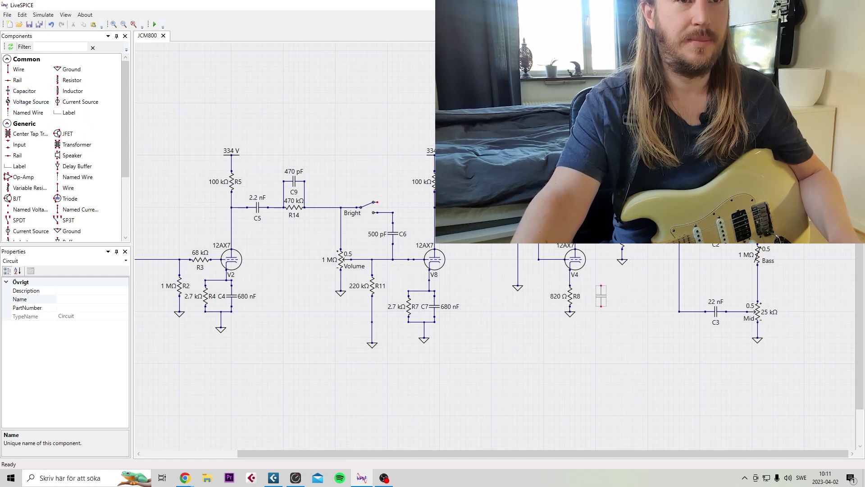
left_click(601, 296)
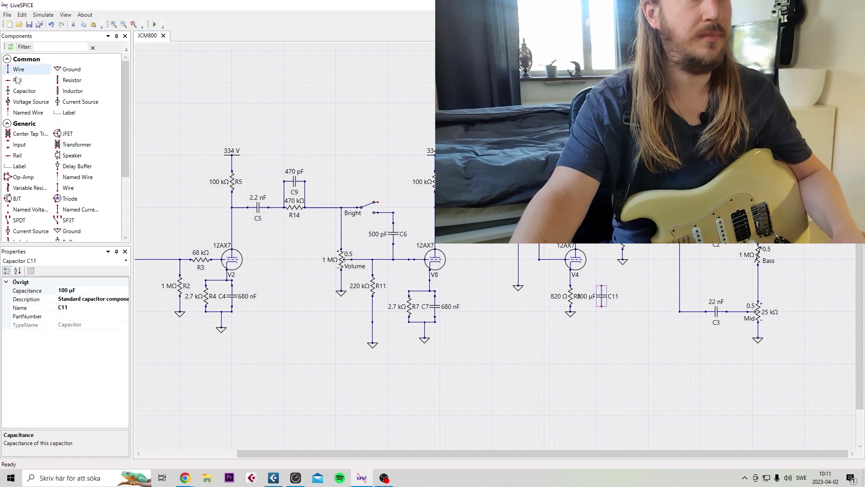
left_click_drag(572, 286, 571, 307)
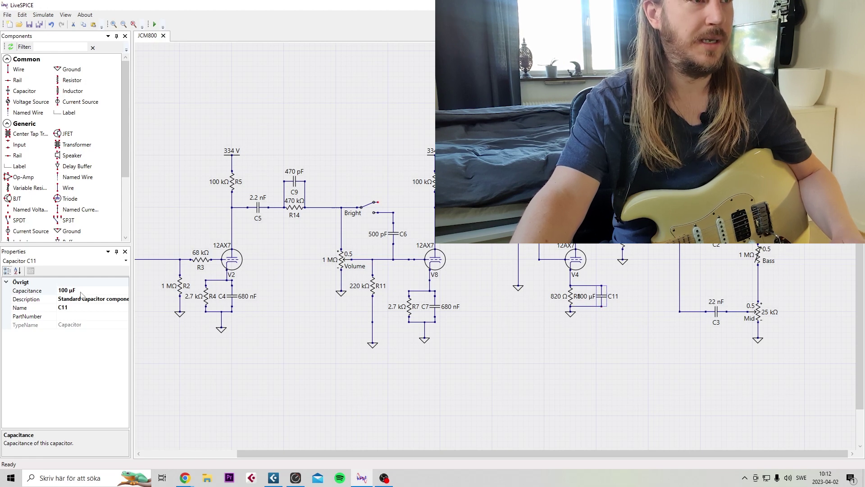
Step: Set C11's capacitance to 22 µF and check the value in Properties
left_click(67, 290)
double_click(68, 291)
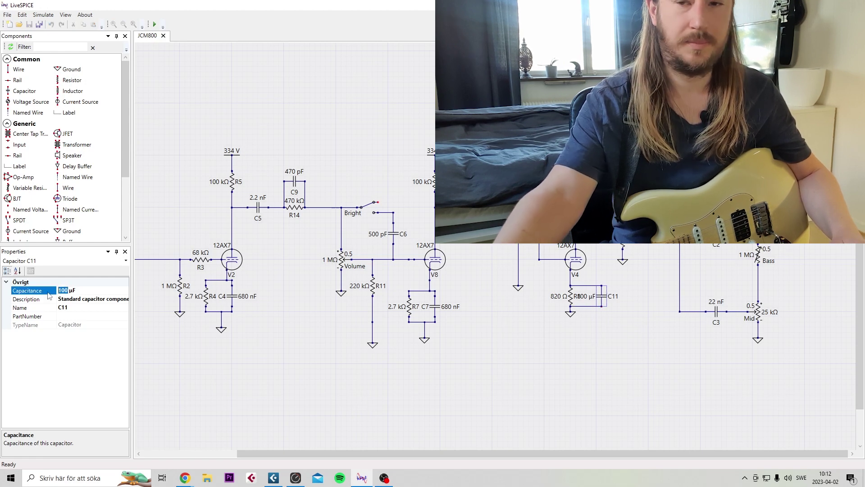
type("22")
key("Return")
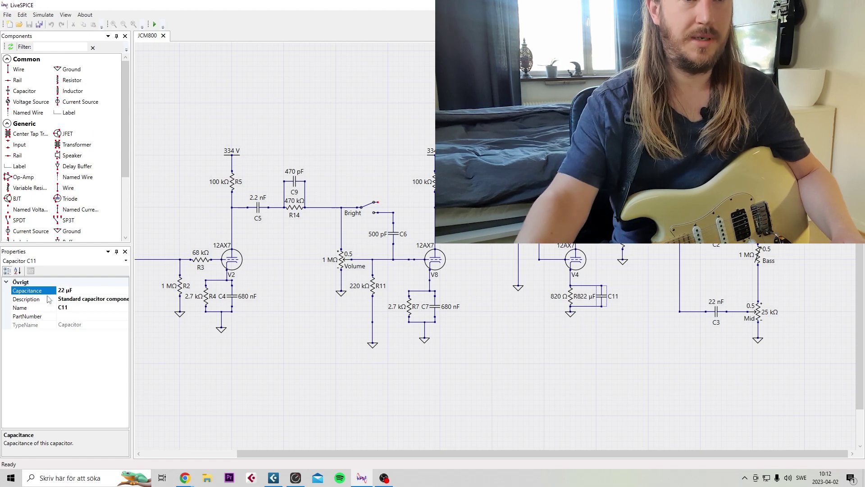
left_click(547, 369)
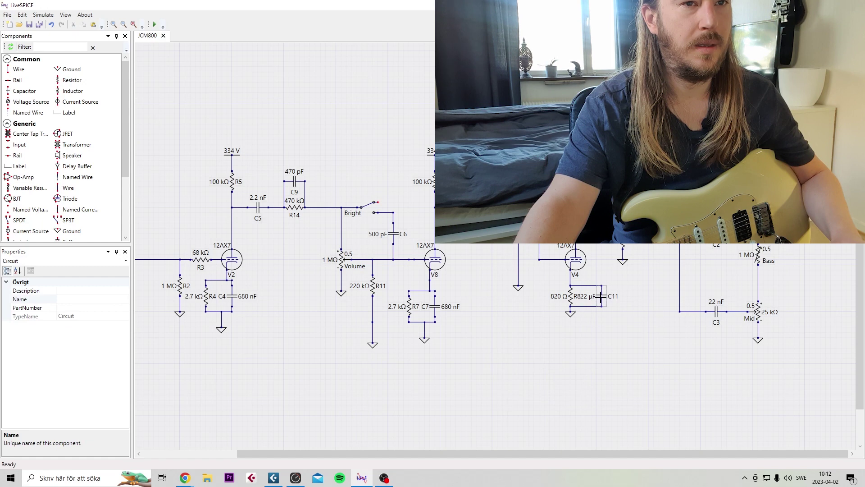
left_click(602, 296)
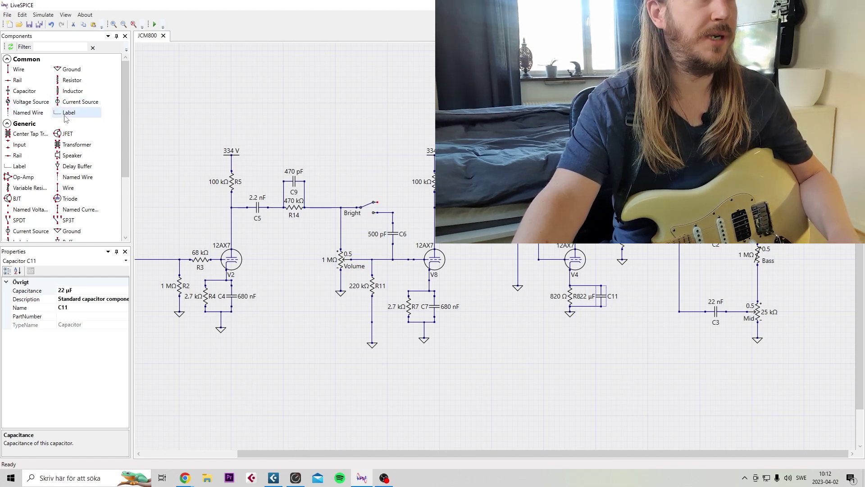
left_click(24, 91)
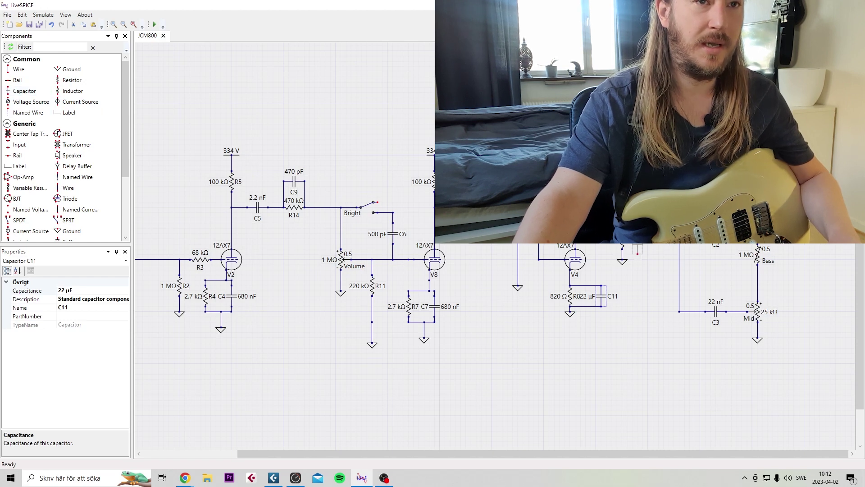
Step: Place capacitor C12, wire it in, and change its capacitance from 100 to 470
left_click(602, 296)
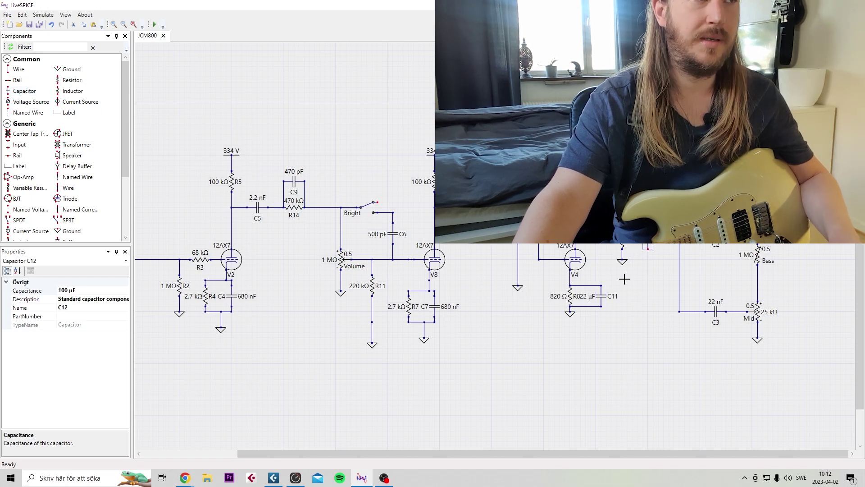
left_click(23, 73)
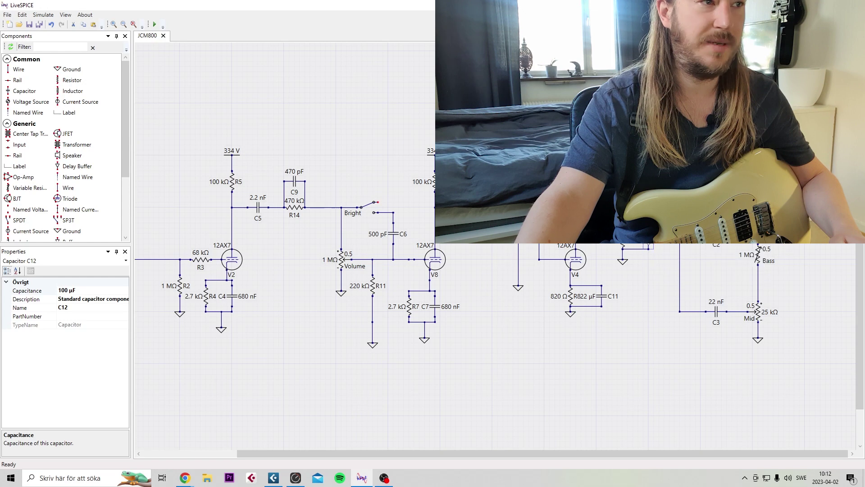
left_click(65, 290)
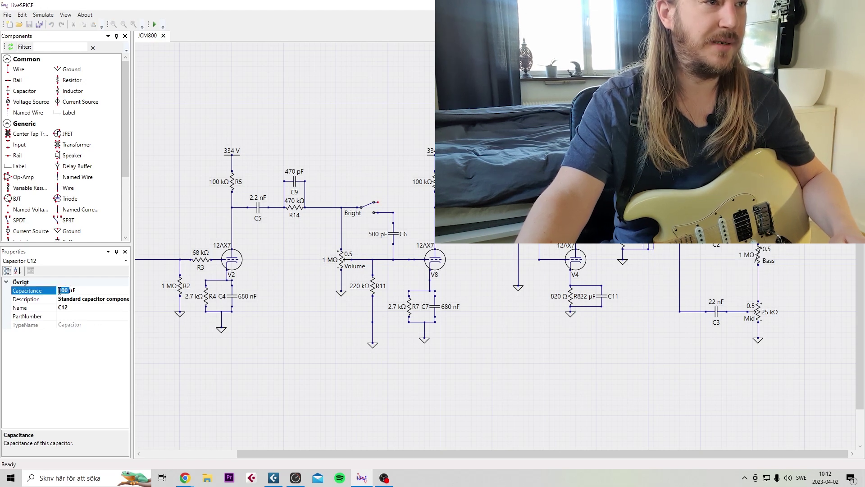
type("470")
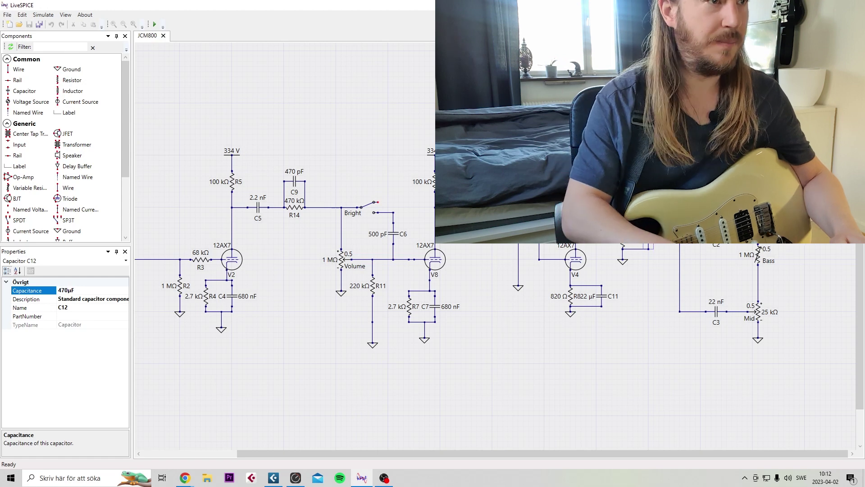
type("p")
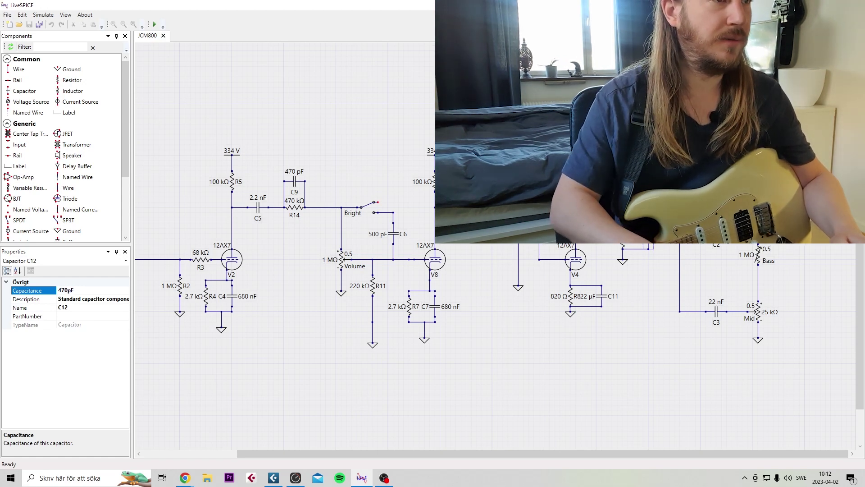
left_click_drag(555, 373, 589, 385)
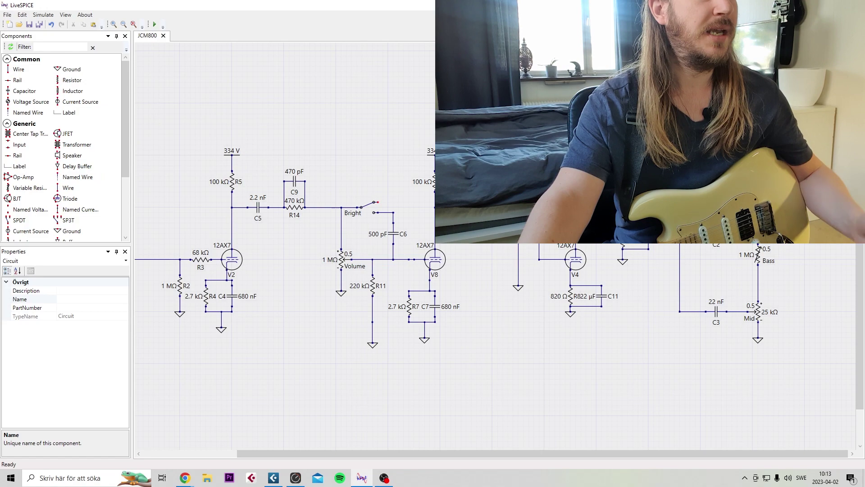
left_click(7, 14)
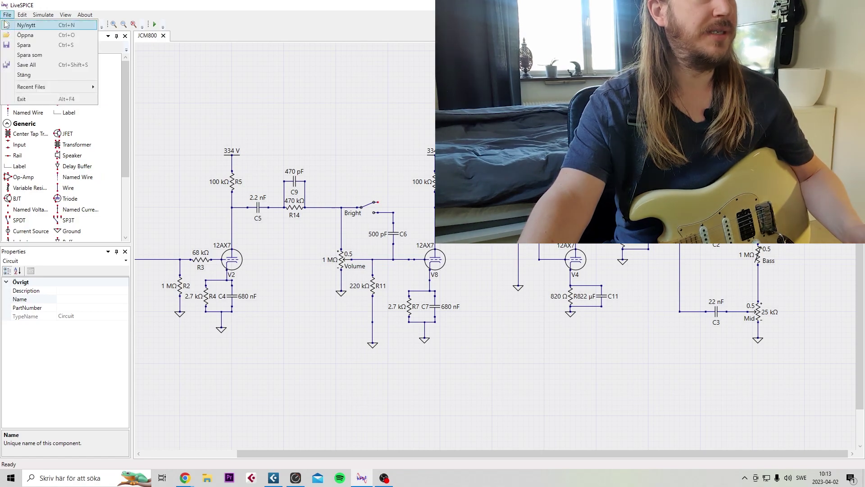
Step: Save the schematic as a new file named 'Hotrodded Marshaö'
left_click(27, 55)
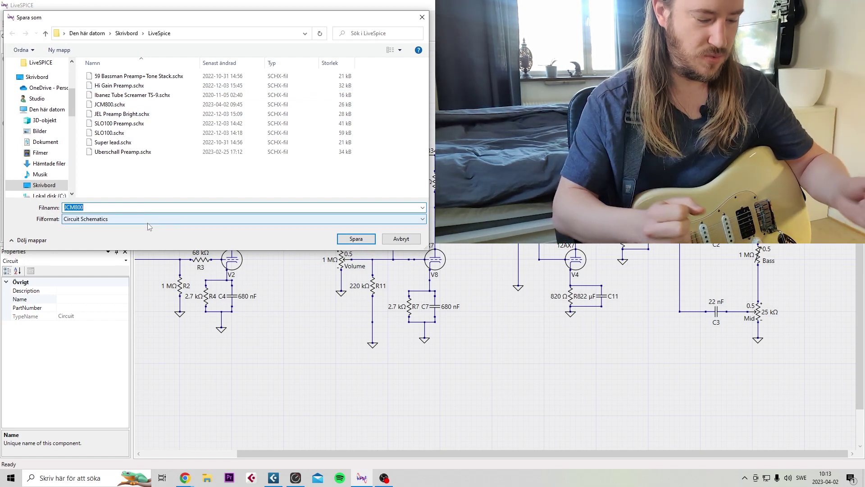
type("Hotrodded Marshaö")
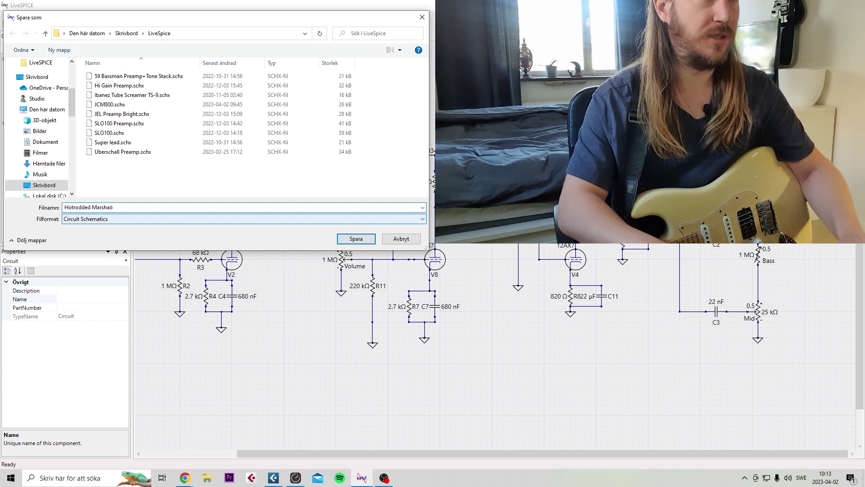
key("Return")
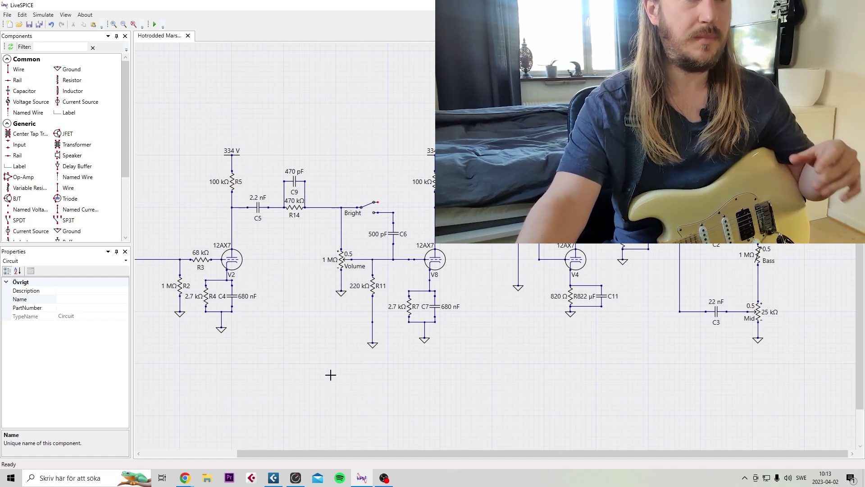
Step: Switch from LiveSPICE to the Cubase project via the taskbar
left_click_drag(353, 453, 273, 463)
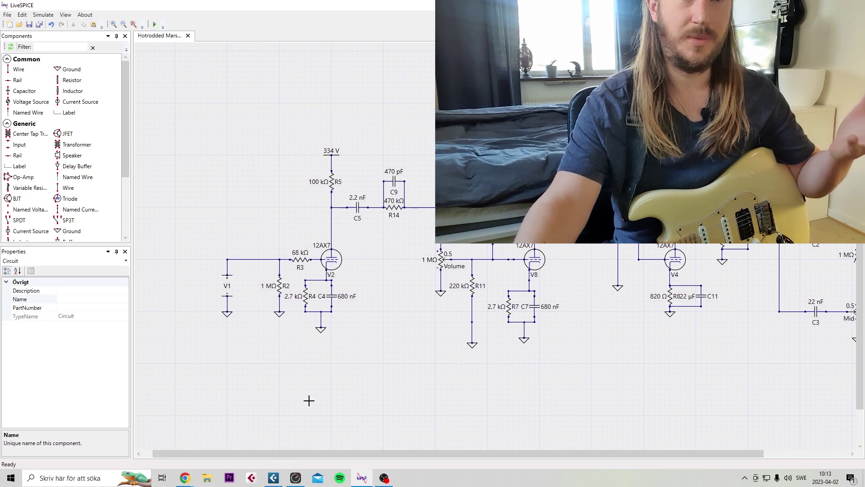
left_click_drag(316, 454, 336, 454)
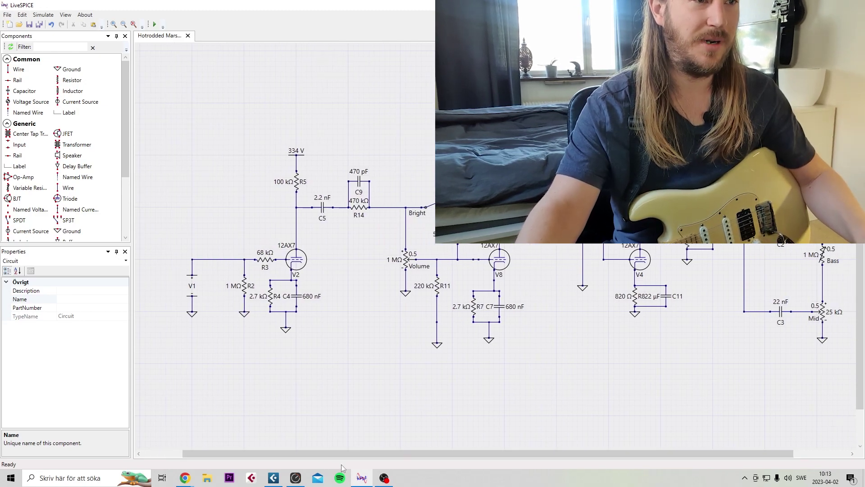
left_click(273, 478)
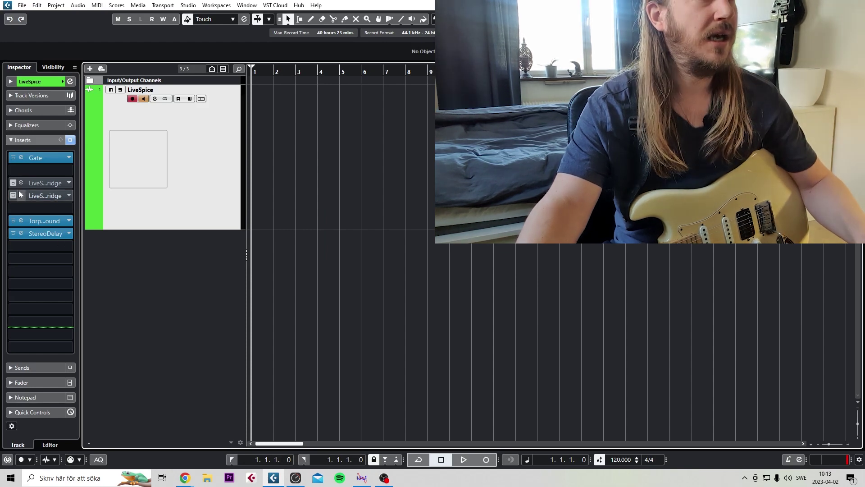
Step: Load Hotrodded Marshaö.schx into the insert 4 LiveSPICE bridge, replacing JEL Preamp Bright
left_click(20, 195)
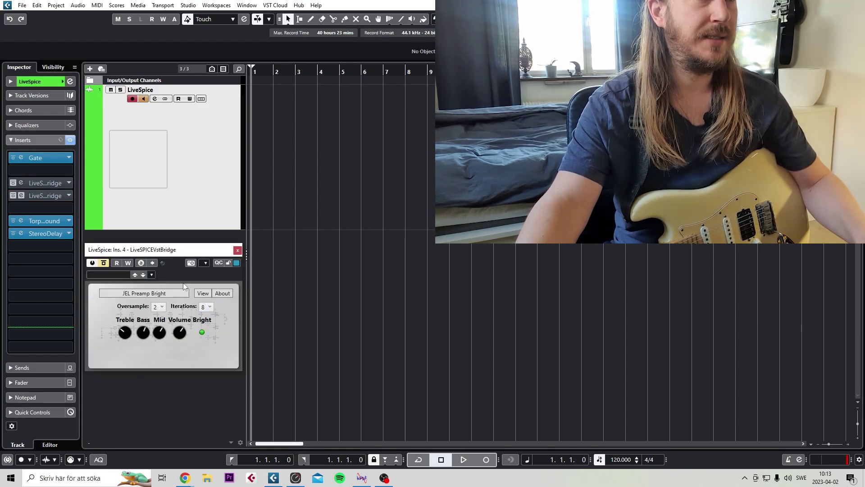
left_click_drag(144, 253, 167, 258)
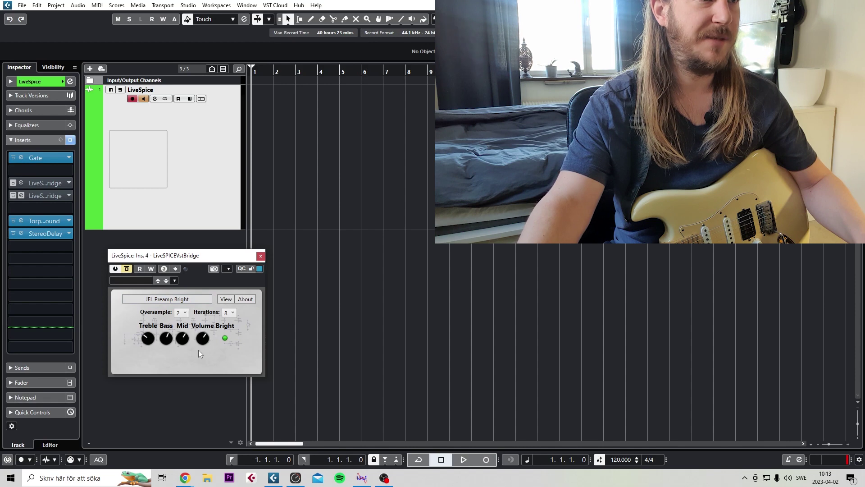
left_click(165, 299)
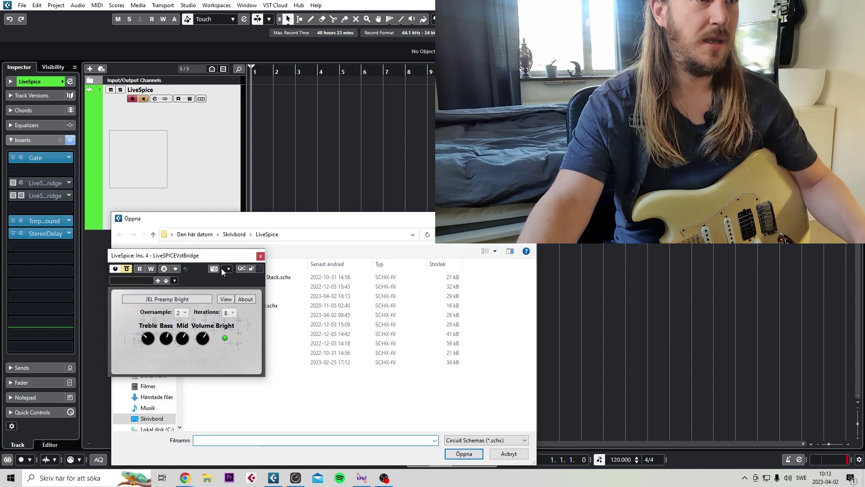
left_click_drag(255, 219, 400, 218)
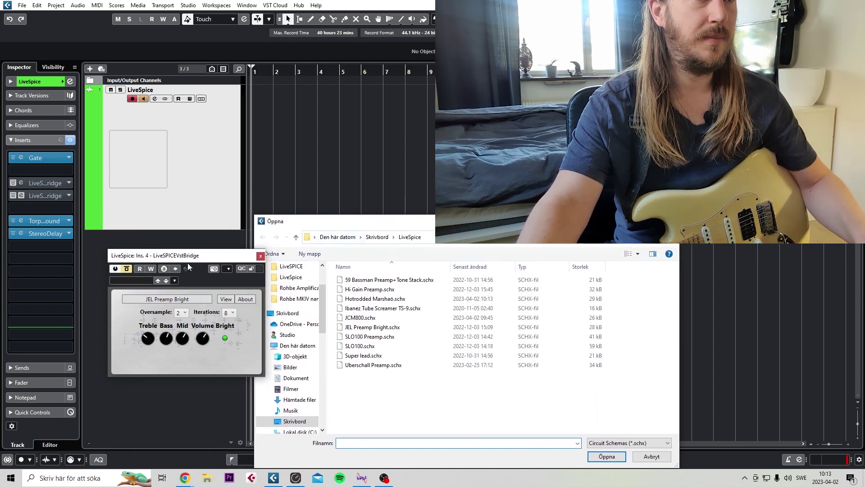
left_click_drag(186, 256, 154, 263)
left_click_drag(312, 223, 301, 223)
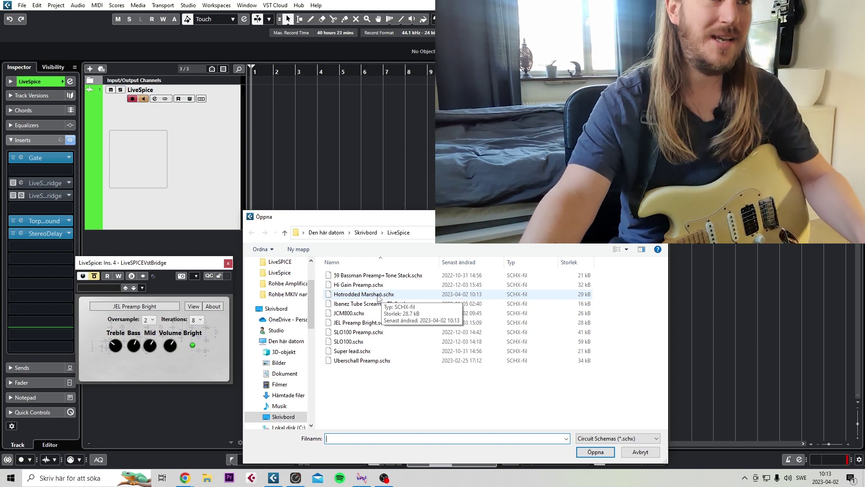
left_click(366, 295)
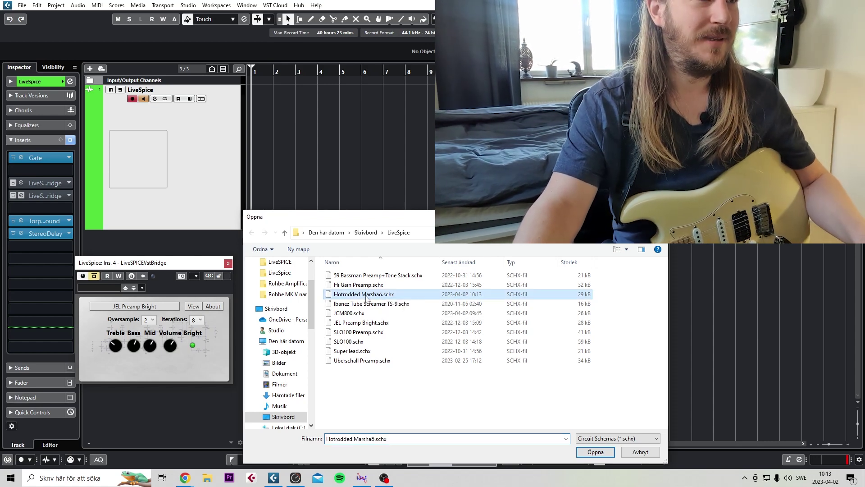
double_click(366, 297)
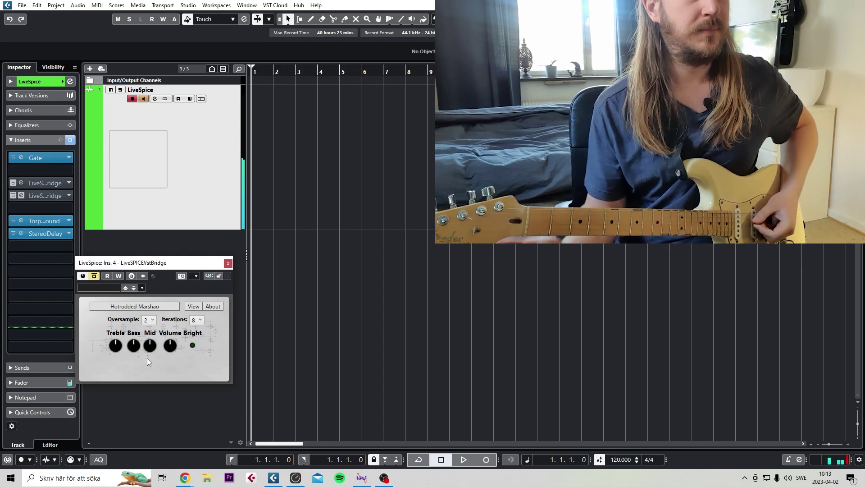
Step: Take the Hotrodded Marshaö LiveSPICE insert out of bypass so it's active
left_click(94, 275)
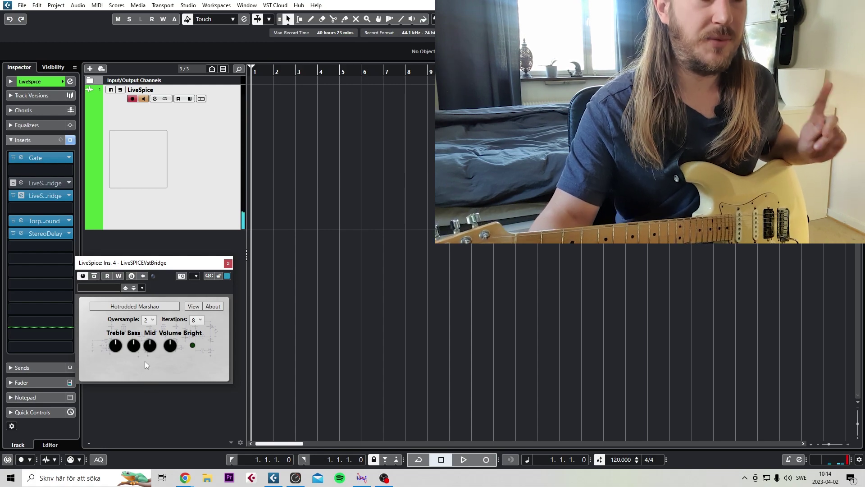
left_click(140, 309)
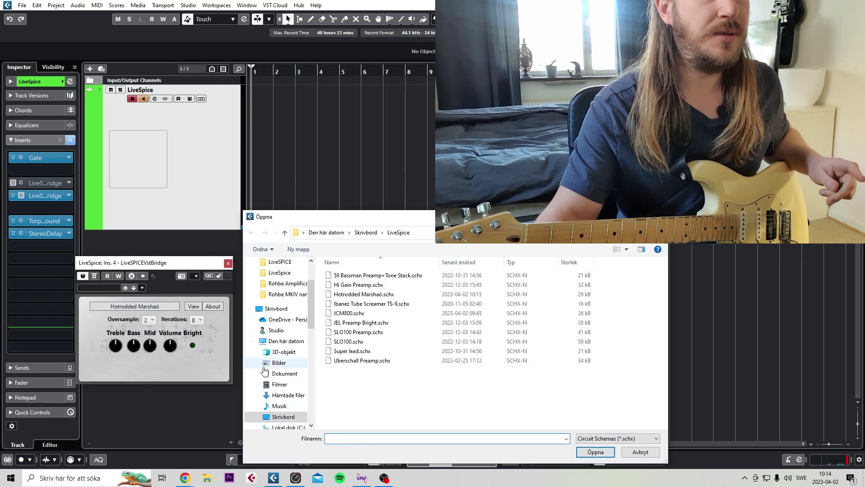
double_click(347, 313)
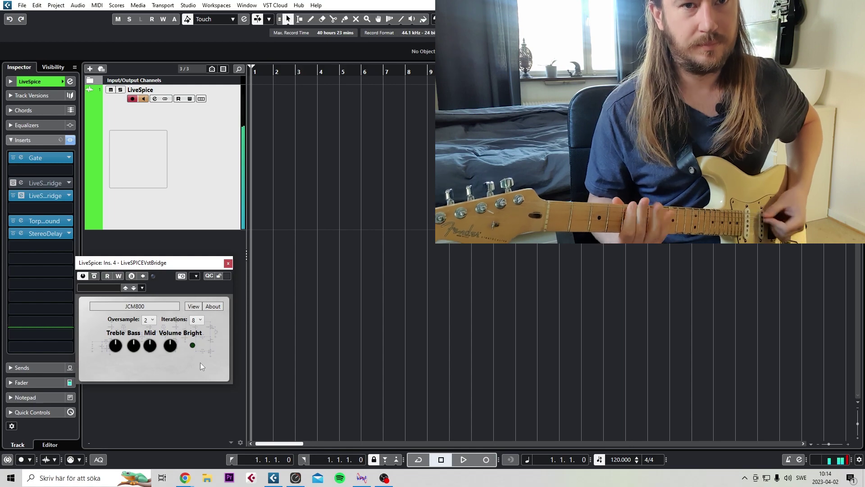
left_click(139, 306)
double_click(350, 295)
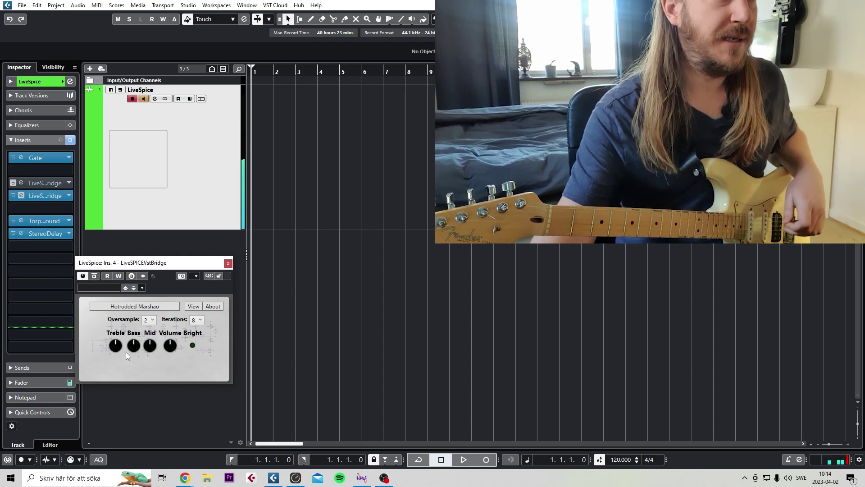
Step: Set the Hotrodded Marshaö Treble to 0.38, Mid to 0.62 and Volume to 0.64
left_click(116, 353)
left_click_drag(115, 353, 134, 355)
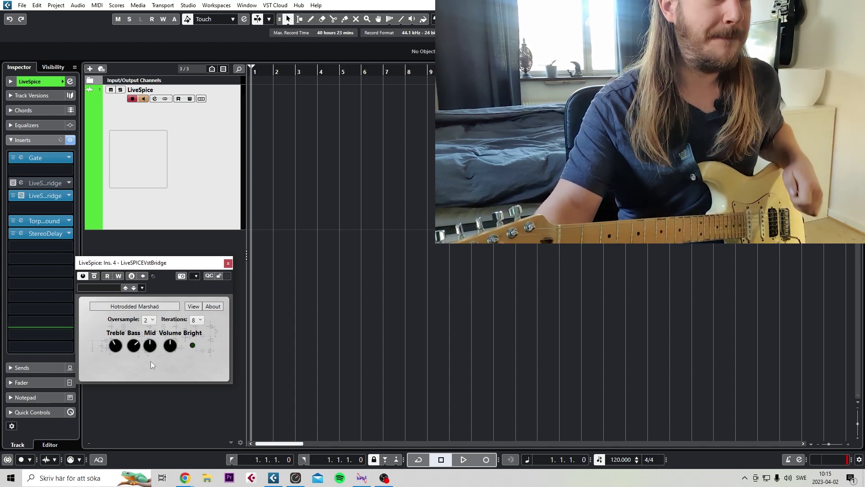
left_click_drag(150, 347, 150, 336)
left_click_drag(170, 346, 174, 346)
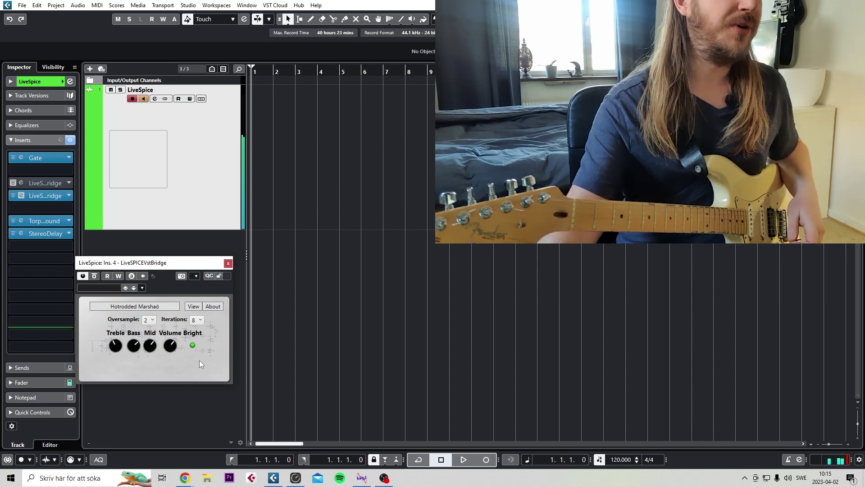
left_click(22, 182)
Step: Move the Ibanez Tube Screamer TS-9 window above the Hotrodded Marshaö preamp window
left_click_drag(191, 121, 161, 129)
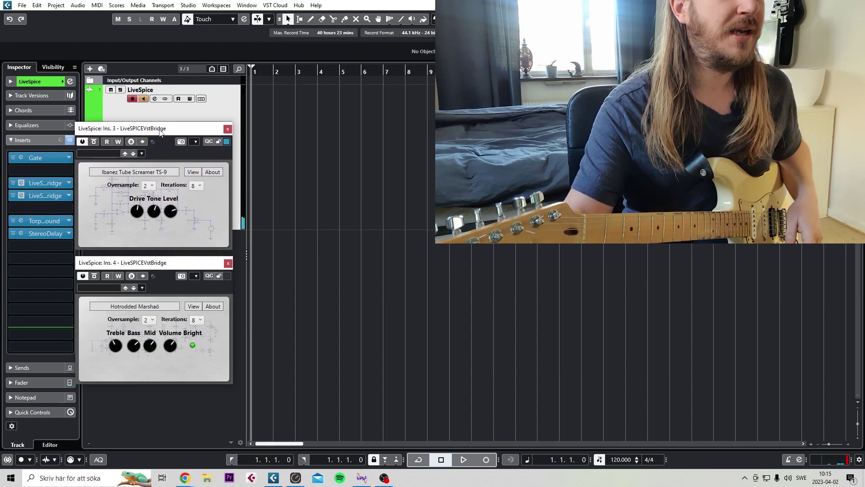